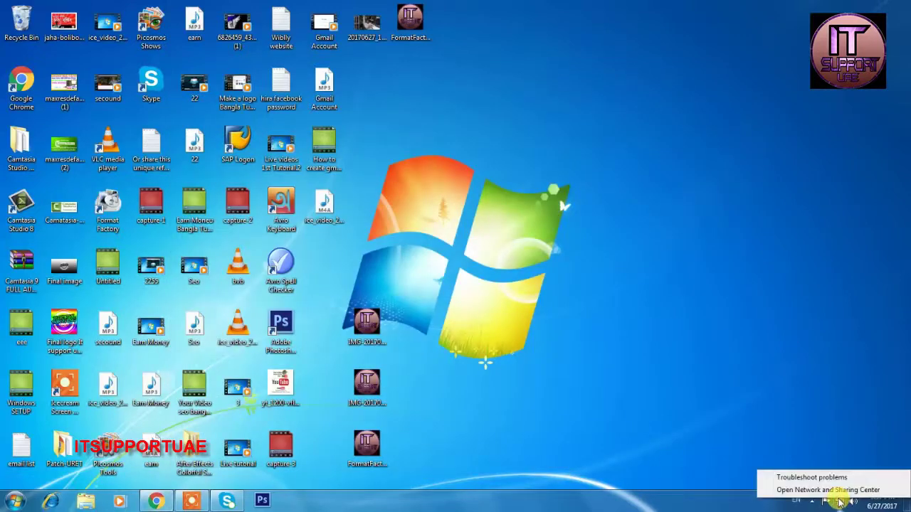
Open the IPv4 properties of Local Area Connection 2 from Network and Sharing Center.
left_click(838, 488)
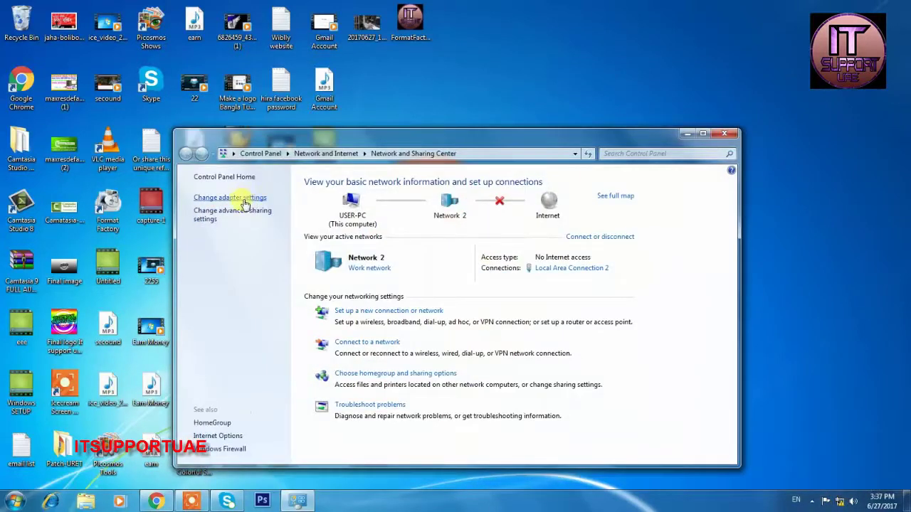
left_click(240, 198)
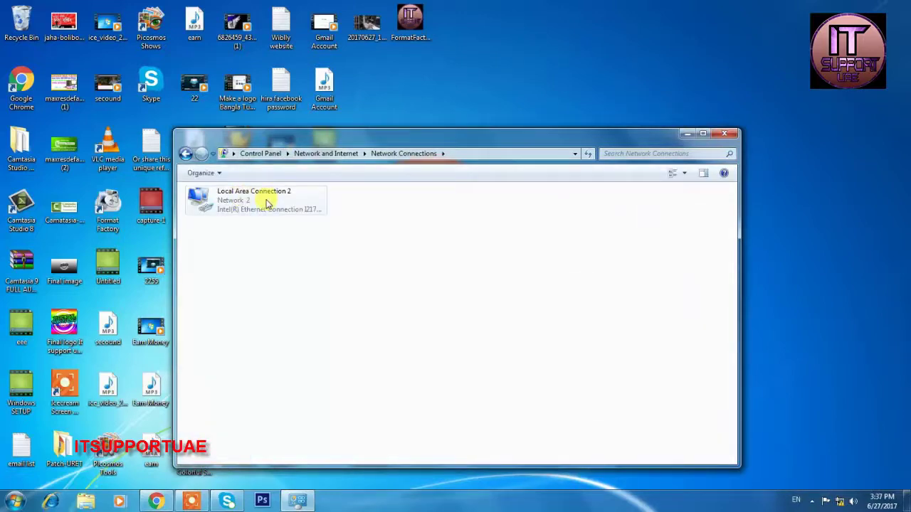
double_click(265, 202)
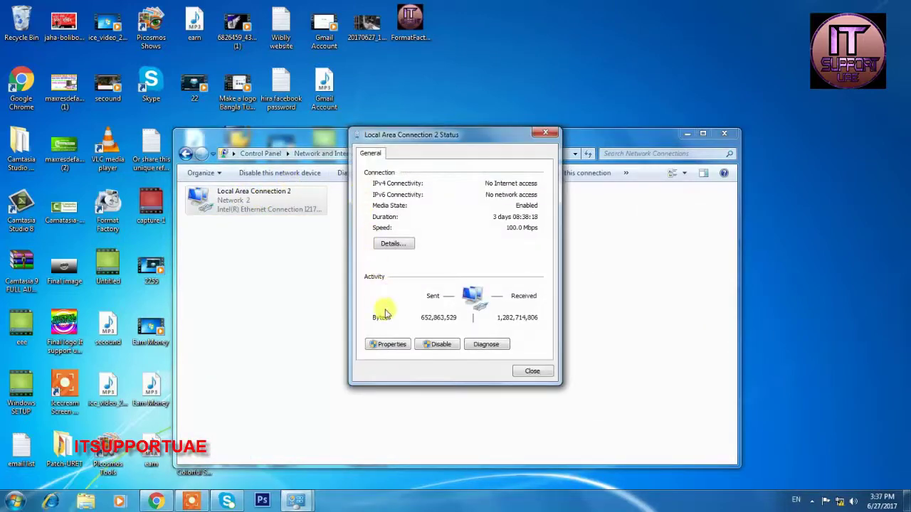
left_click(388, 345)
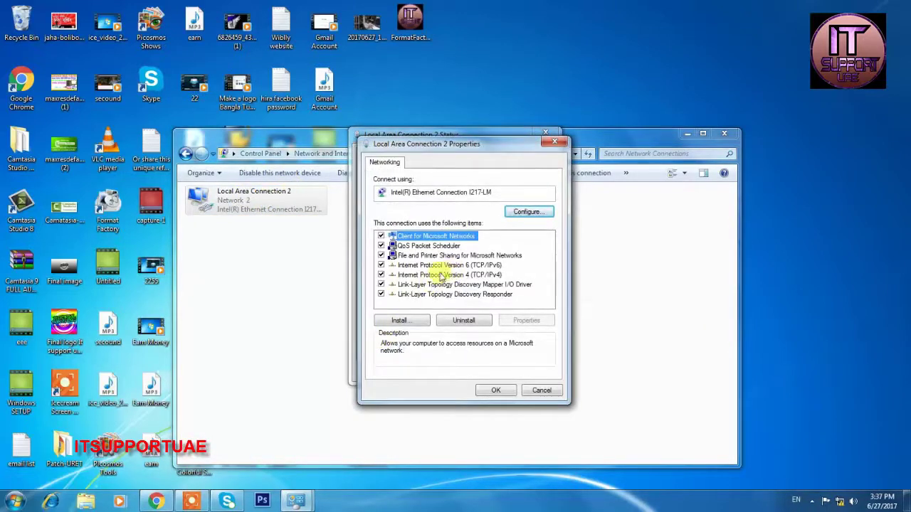
double_click(498, 275)
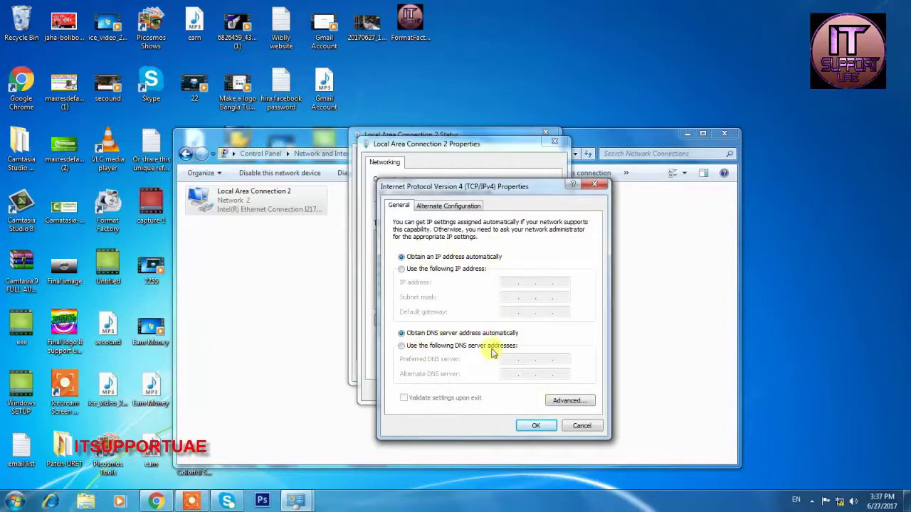
Keep 'Obtain an IP address automatically', confirm the dialogs and close the network windows.
left_click(433, 269)
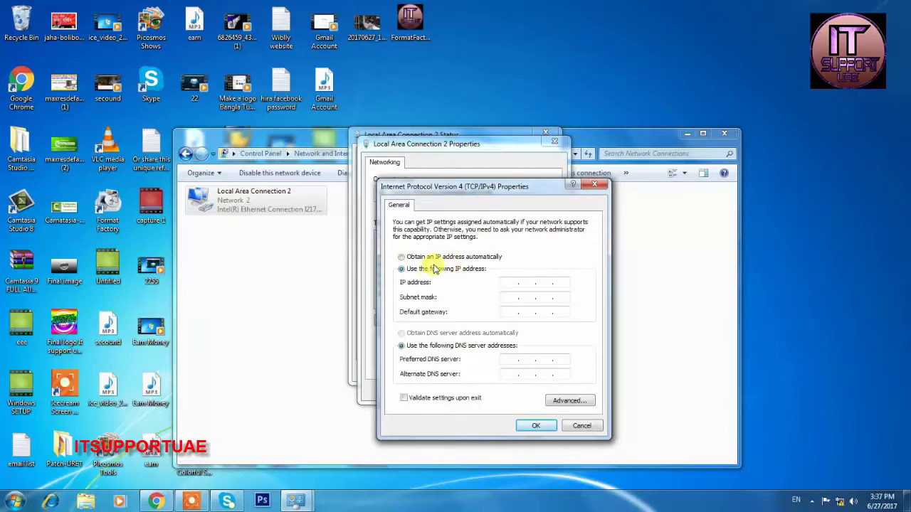
left_click(436, 258)
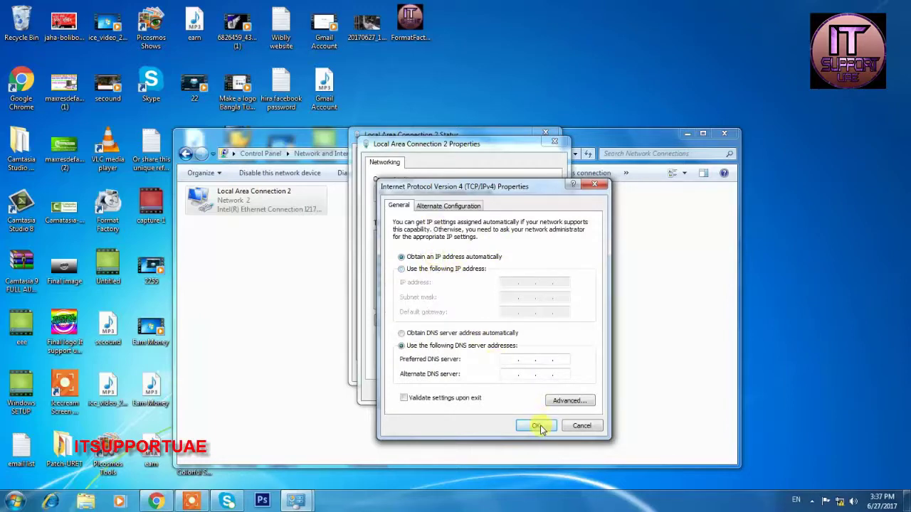
left_click(539, 426)
left_click(496, 390)
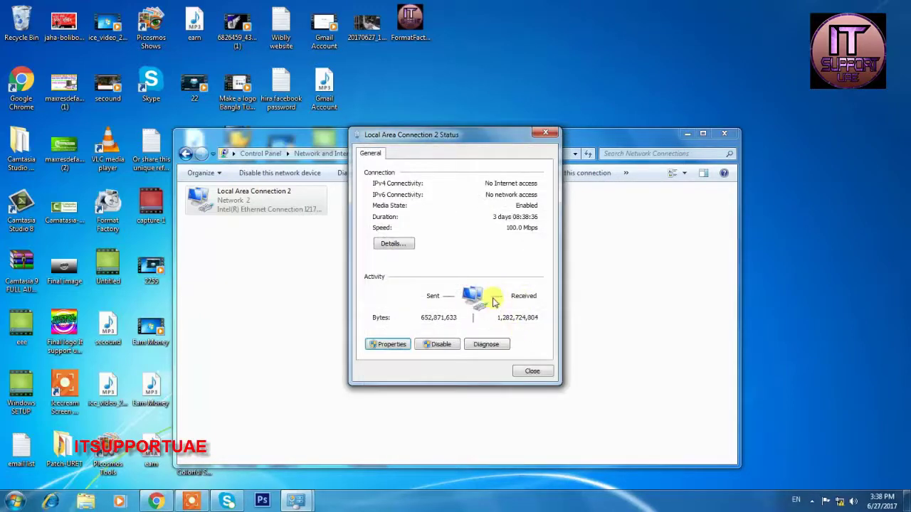
left_click(533, 371)
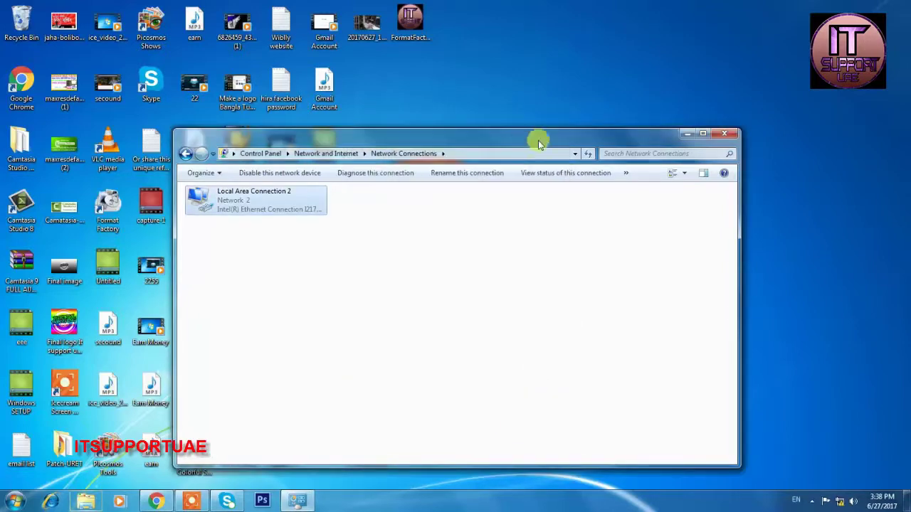
left_click(724, 133)
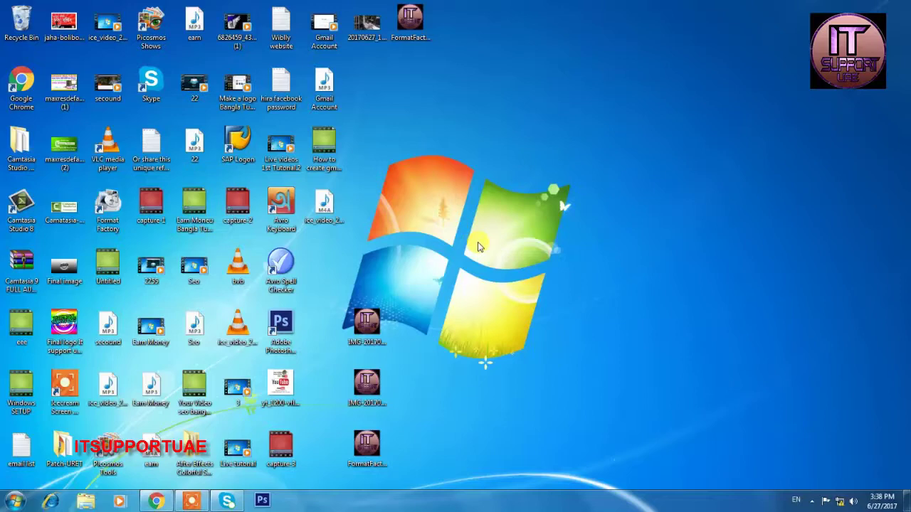
Launch Command Prompt via Run with cmd and run ipconfig.
key("super+r")
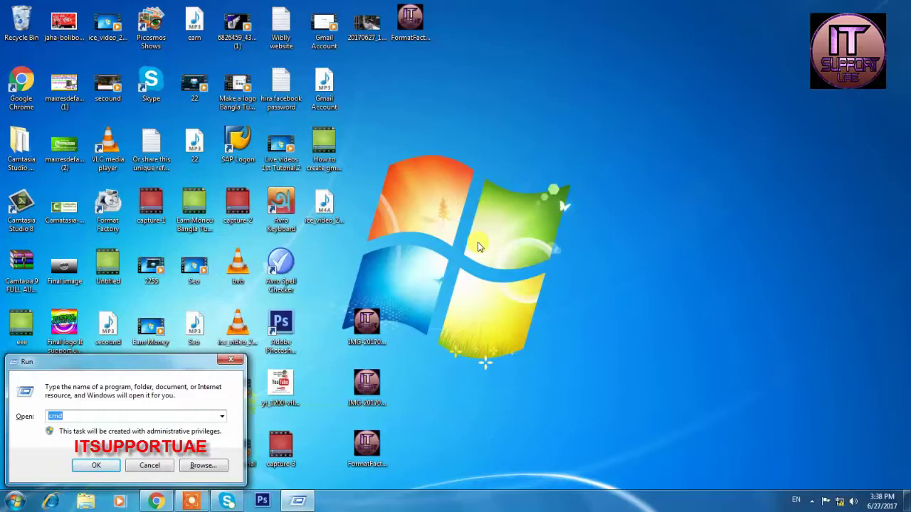
type("cmd")
key("Return")
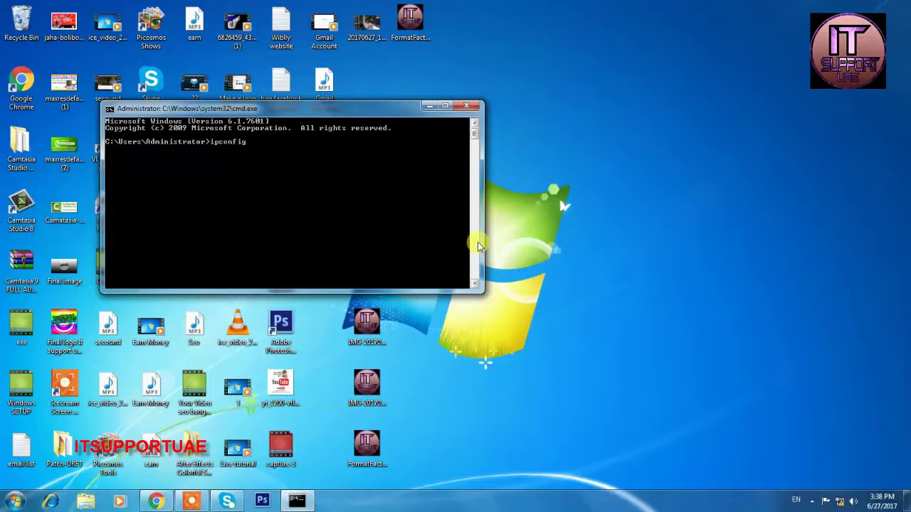
key("Return")
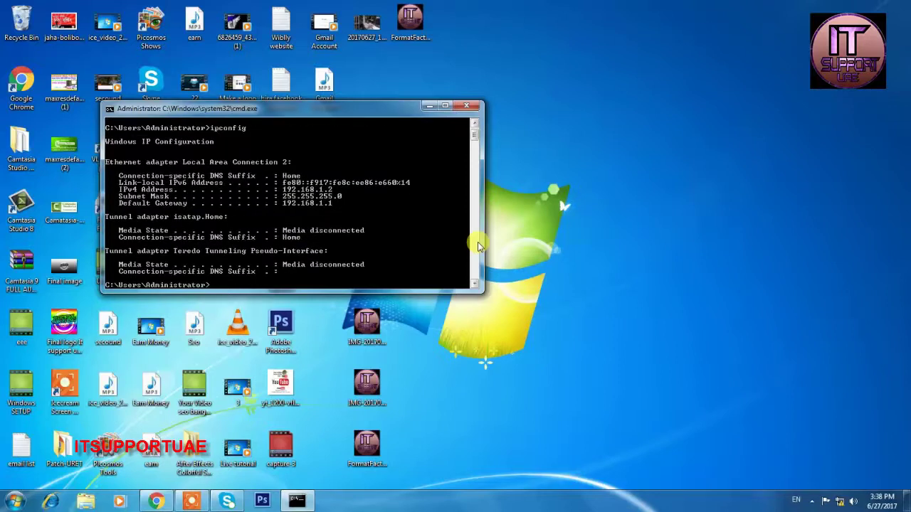
Mark and copy the default gateway address 192.168.1.1 from the console output.
right_click(311, 207)
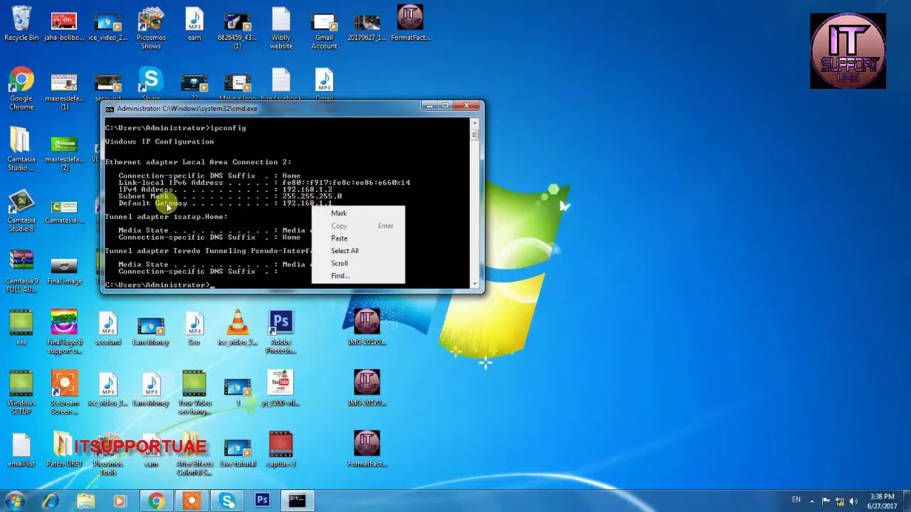
left_click(169, 206)
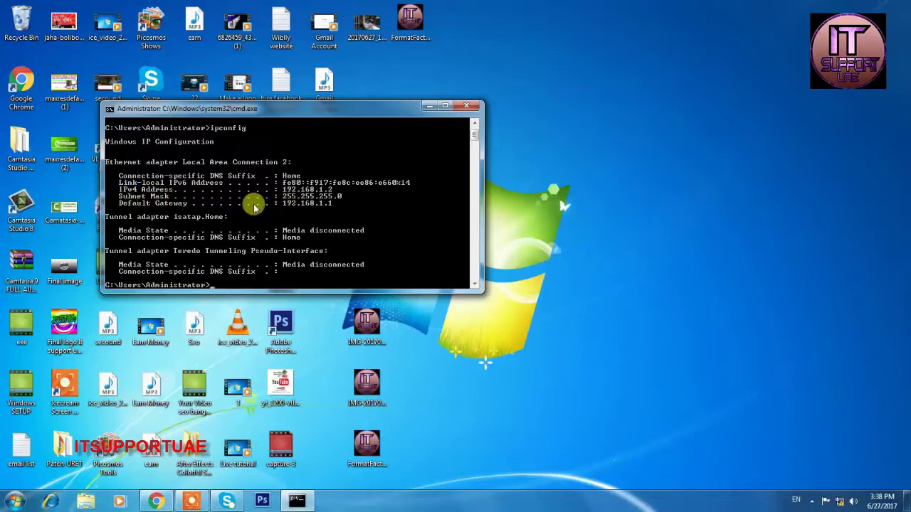
right_click(280, 204)
left_click(253, 206)
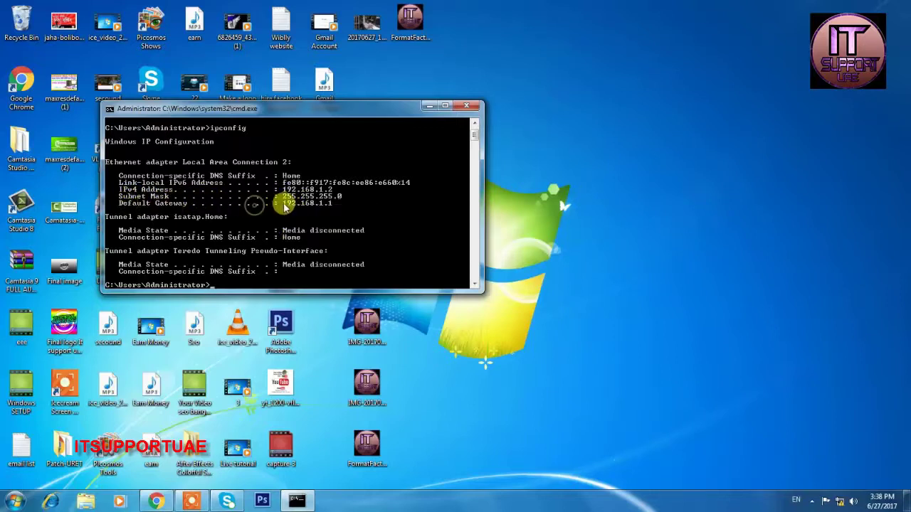
right_click(286, 204)
left_click(308, 211)
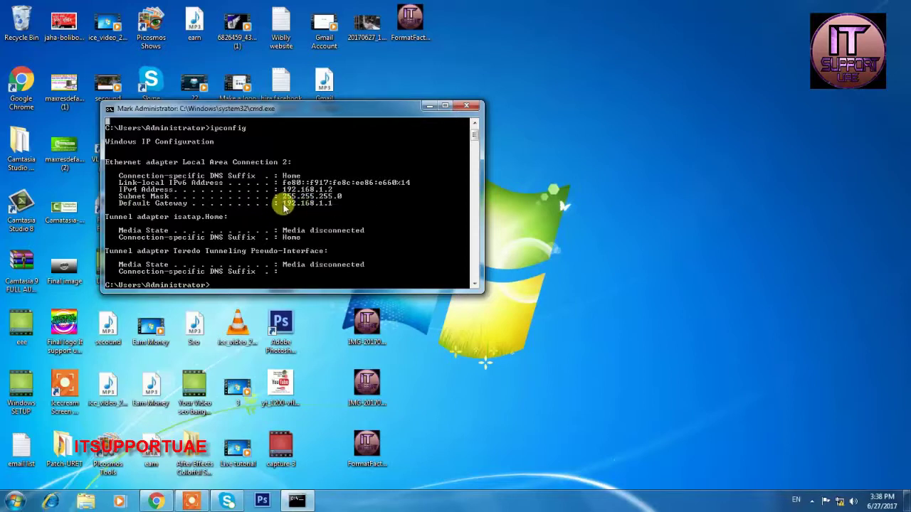
left_click_drag(284, 206, 330, 206)
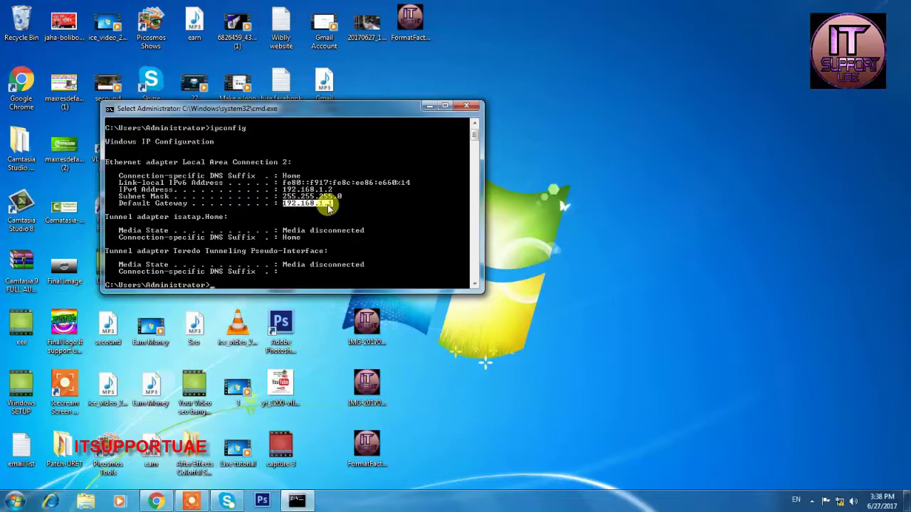
right_click(329, 205)
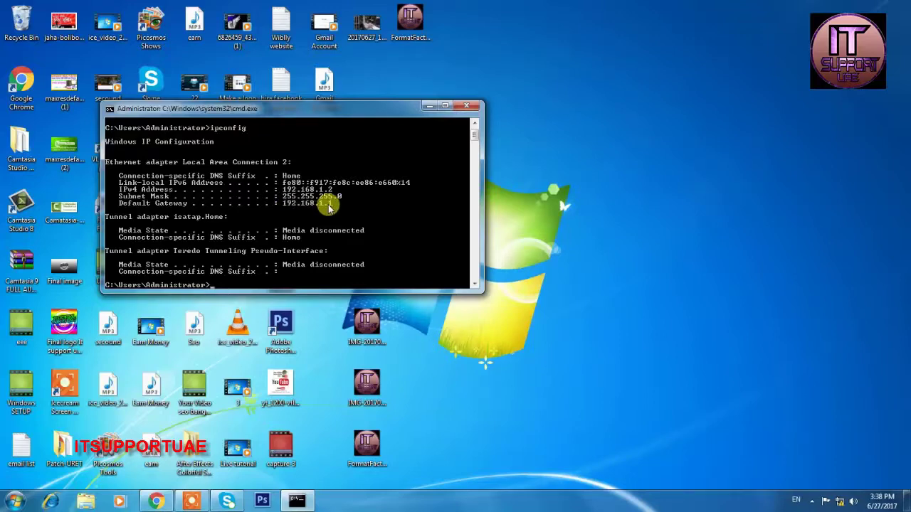
Load 192.168.1.1 in a new Chrome tab, close the old router tab, and log in.
left_click(156, 502)
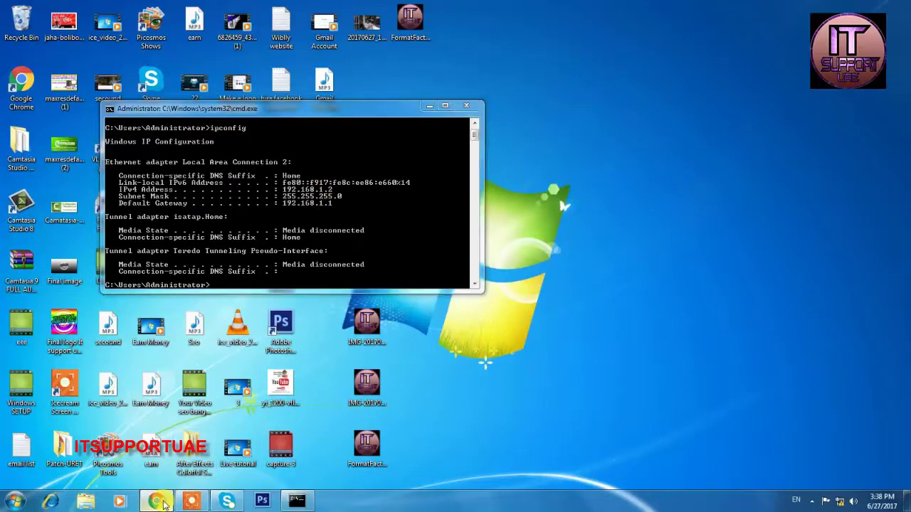
left_click(128, 9)
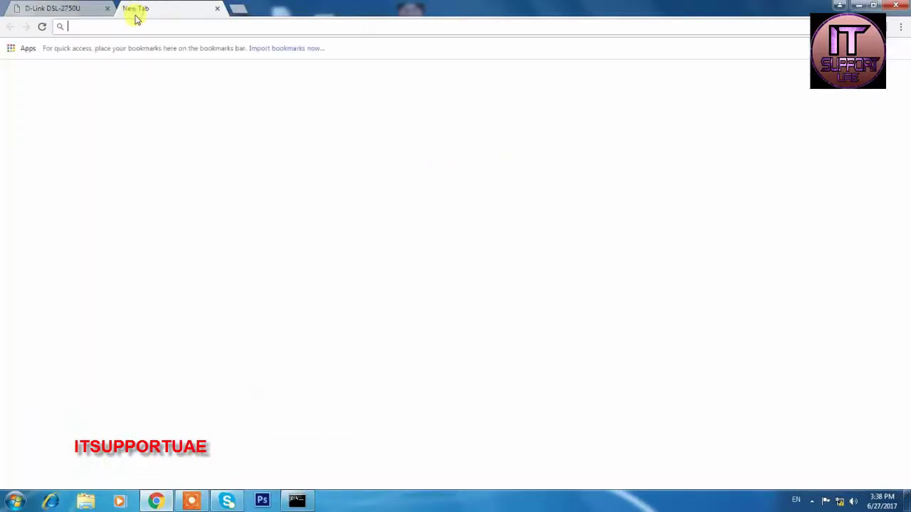
type("192.168.1.1")
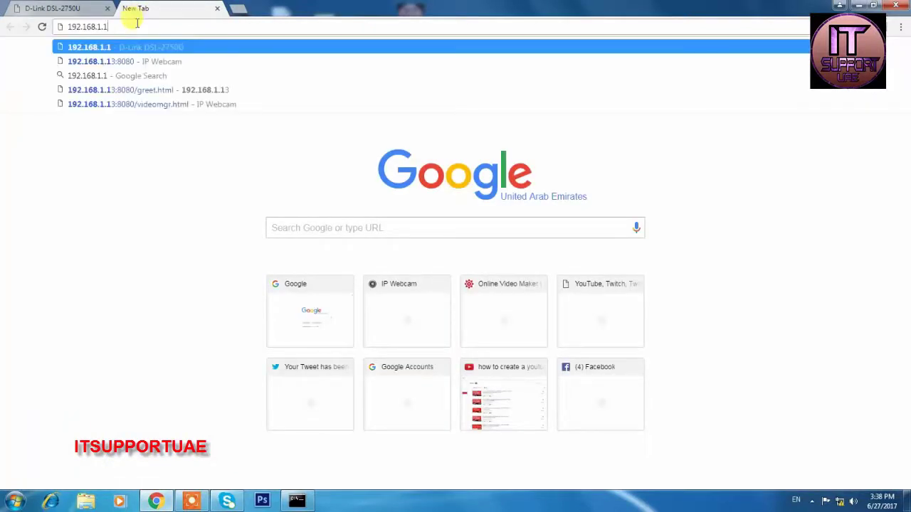
key("Return")
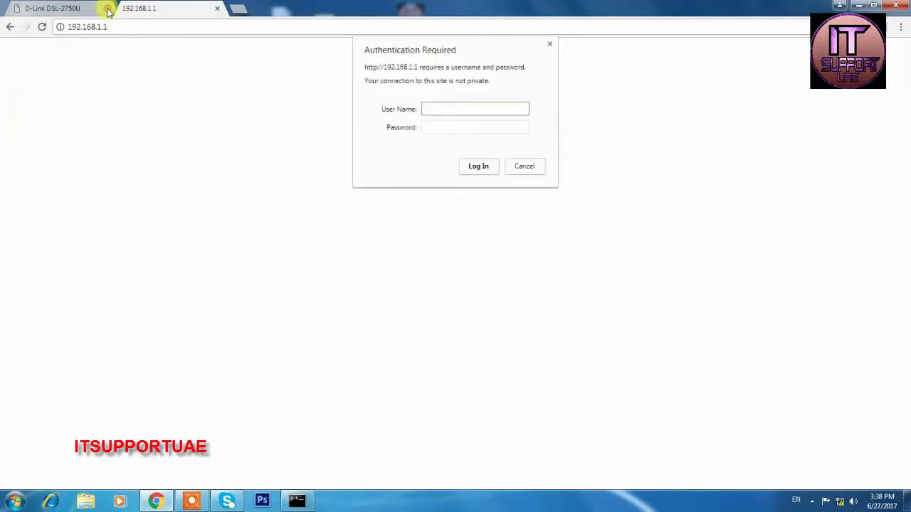
left_click(108, 8)
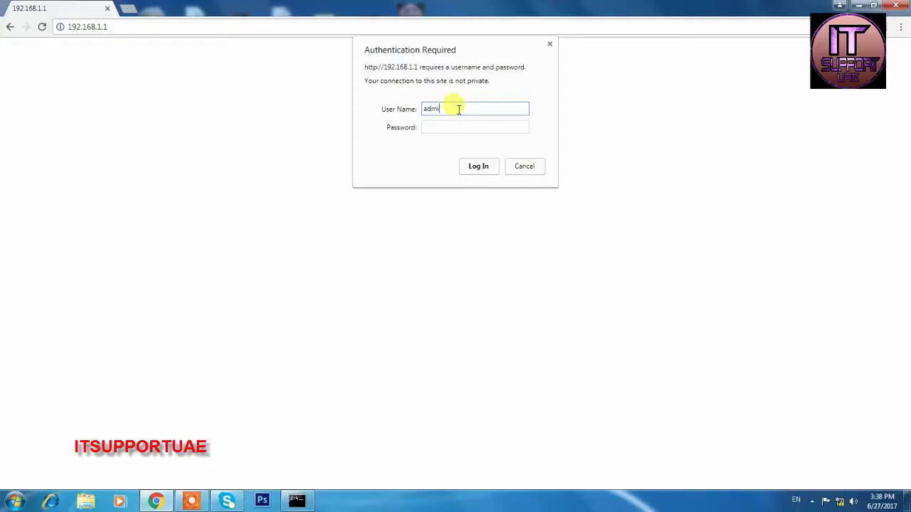
key("Tab")
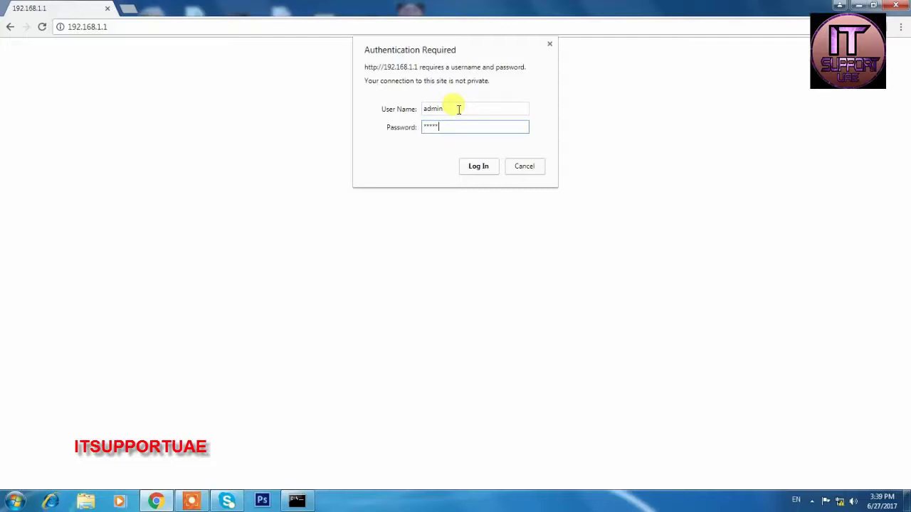
key("Return")
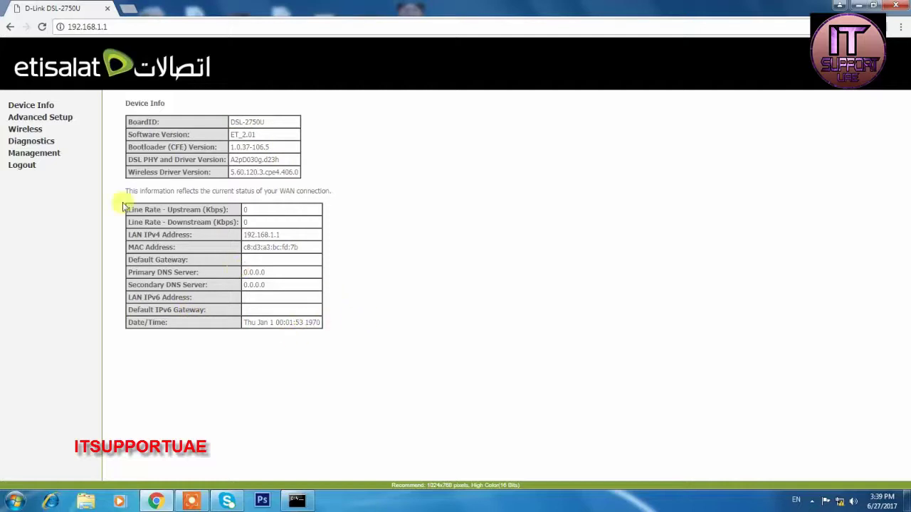
Expand Device Info, view the WAN Service page, then scroll through LAN setup to the DHCP range.
left_click(46, 102)
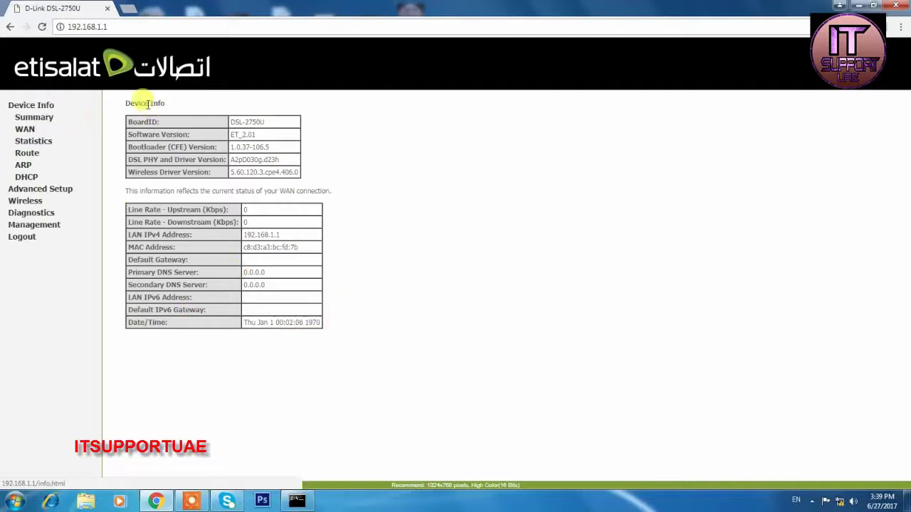
left_click(42, 188)
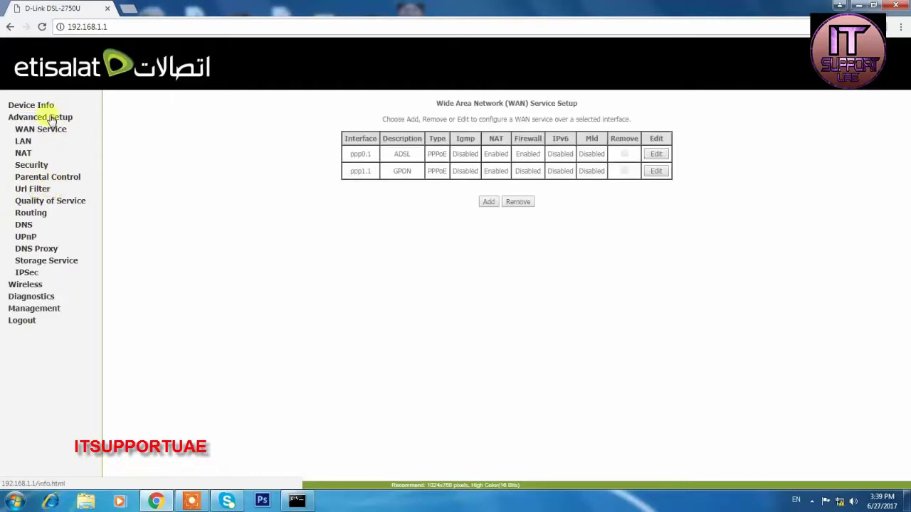
left_click(27, 145)
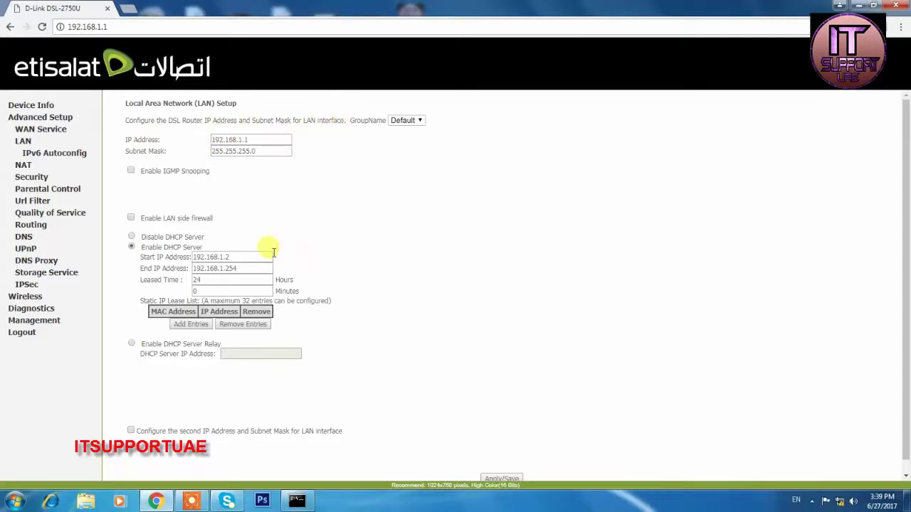
scroll(264, 249, "down", 1)
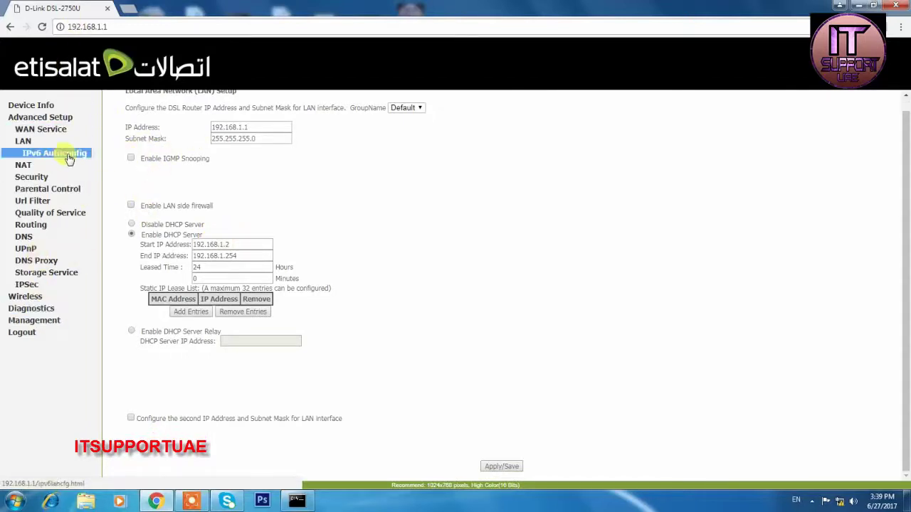
On Wireless Basic, toggle Enable Wireless, replace SSID Etisalat with ITSUPPORTUAE, and Apply/Save.
left_click(30, 297)
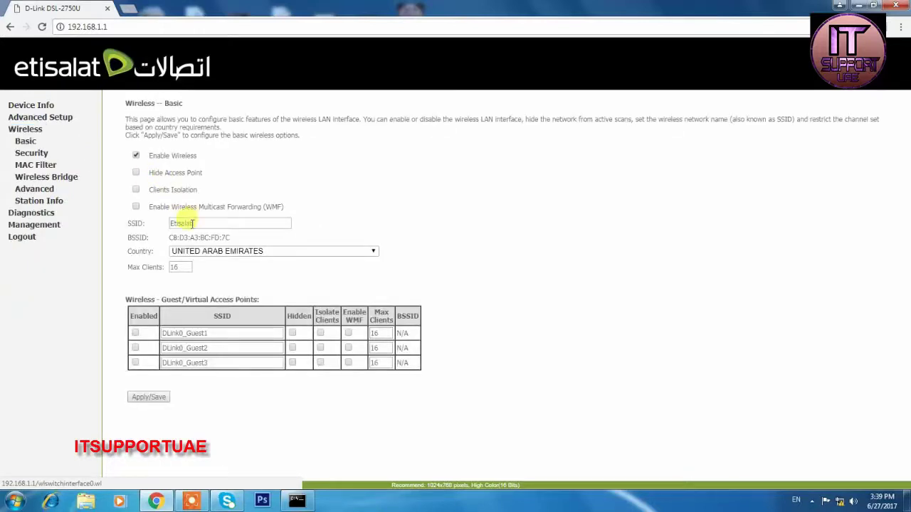
left_click(136, 156)
left_click(136, 156)
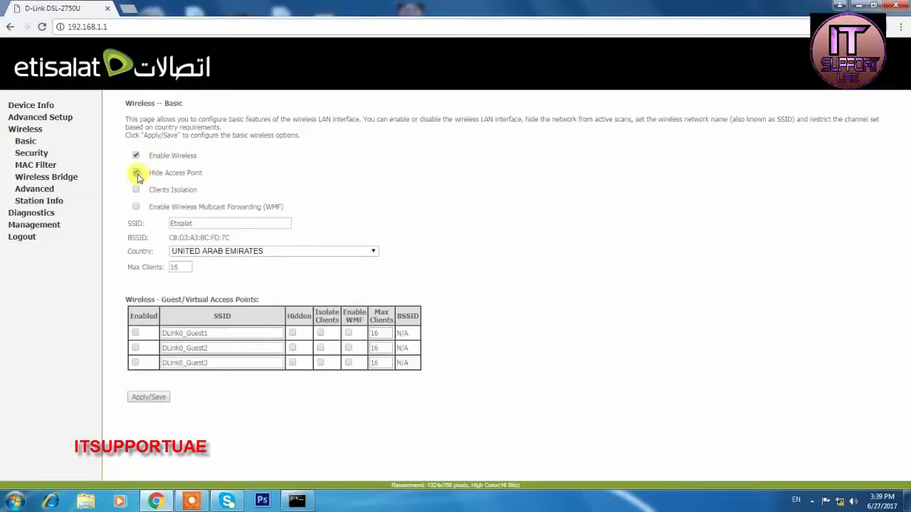
left_click(136, 173)
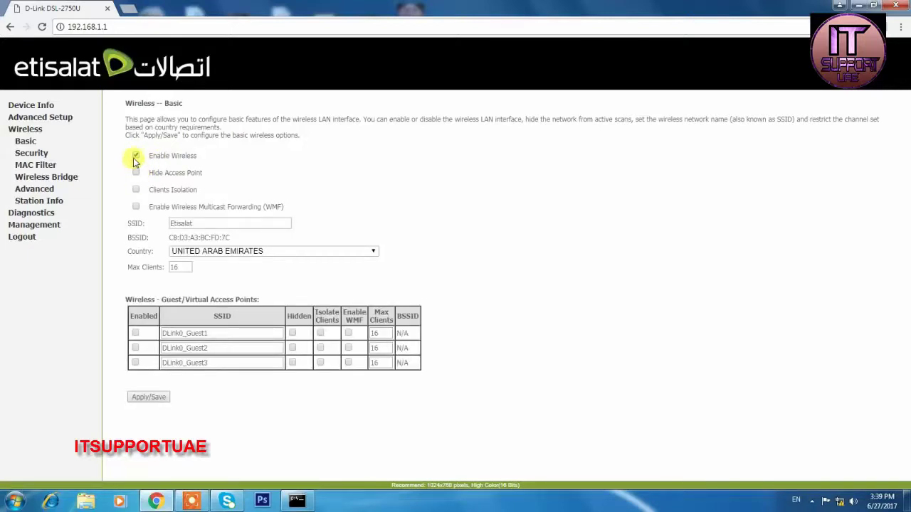
left_click(135, 157)
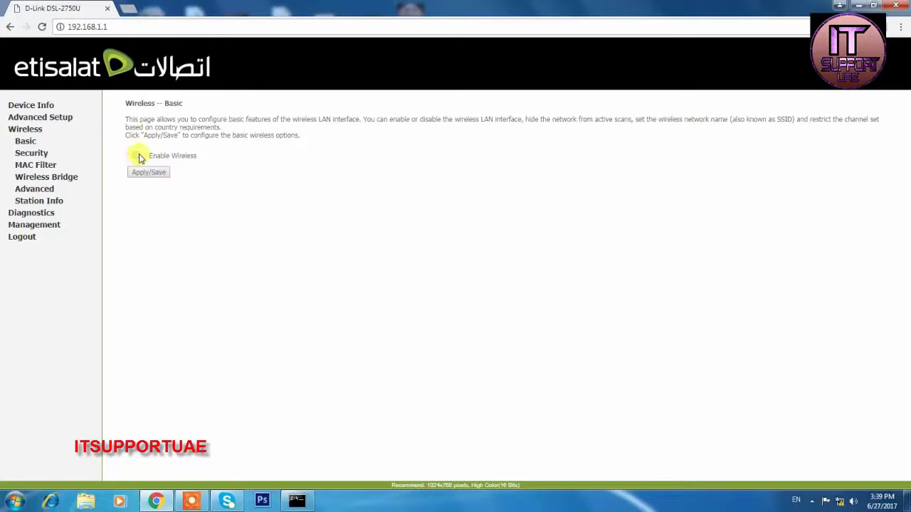
left_click(136, 155)
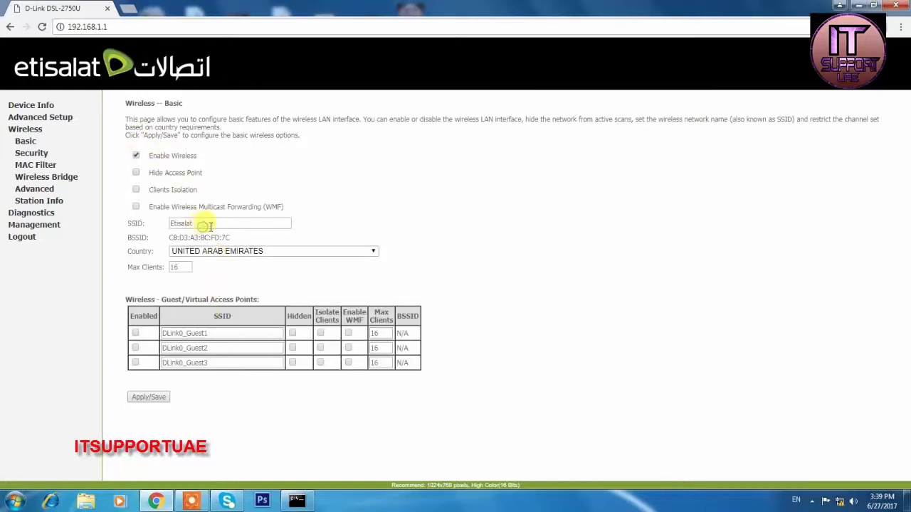
double_click(207, 224)
left_click(42, 213)
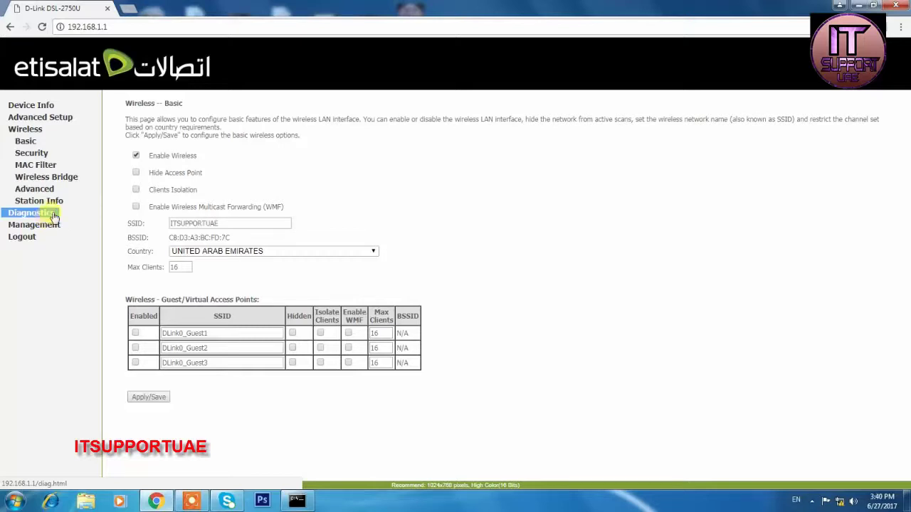
left_click(148, 396)
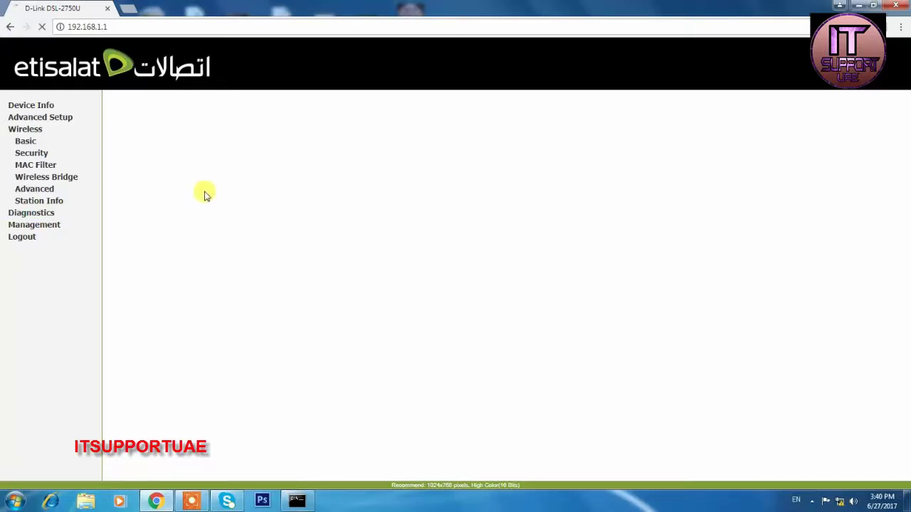
Open Wireless Security and display the current Wi-Fi passphrase.
left_click(32, 154)
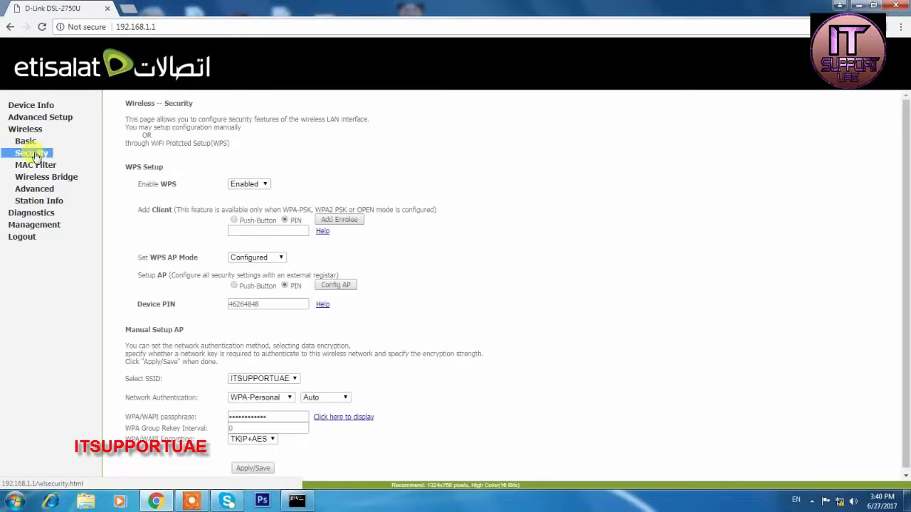
scroll(320, 249, "down", 1)
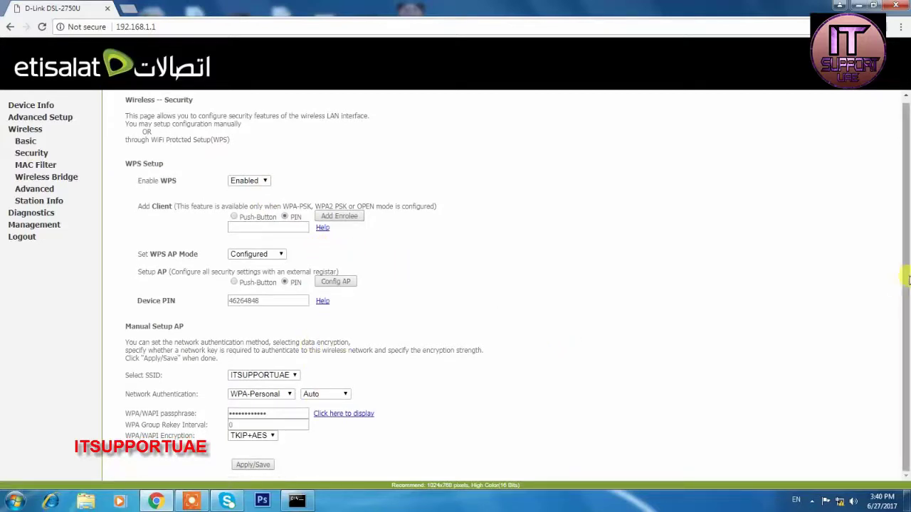
left_click(330, 417)
left_click_drag(106, 43, 187, 45)
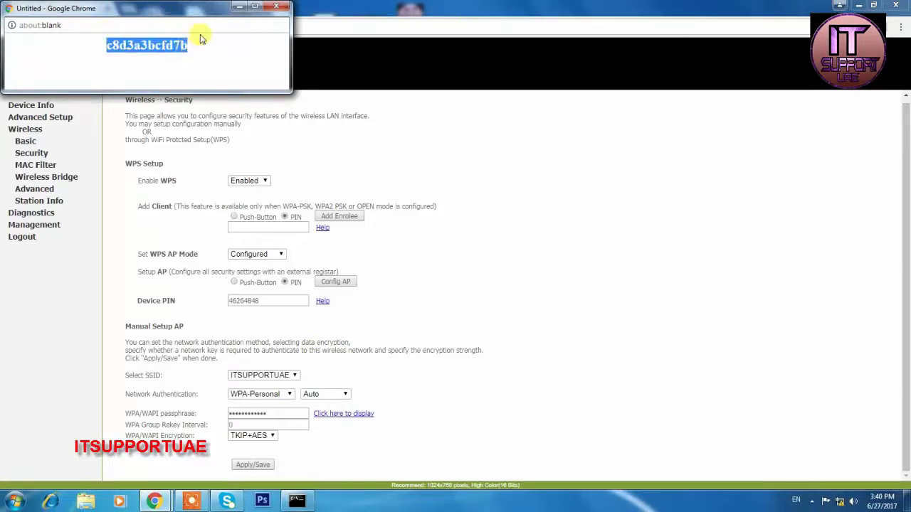
left_click(282, 10)
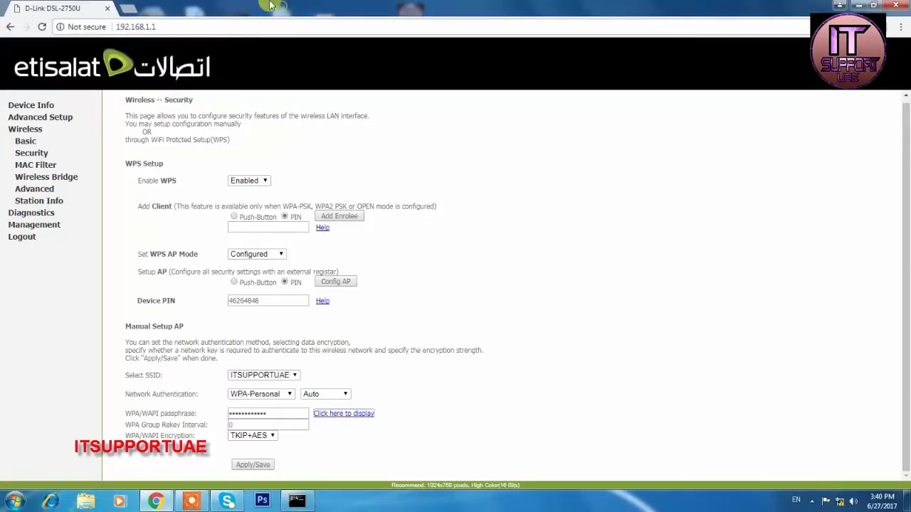
Replace the Wi-Fi passphrase with a new value, verifying it in the display window.
double_click(270, 413)
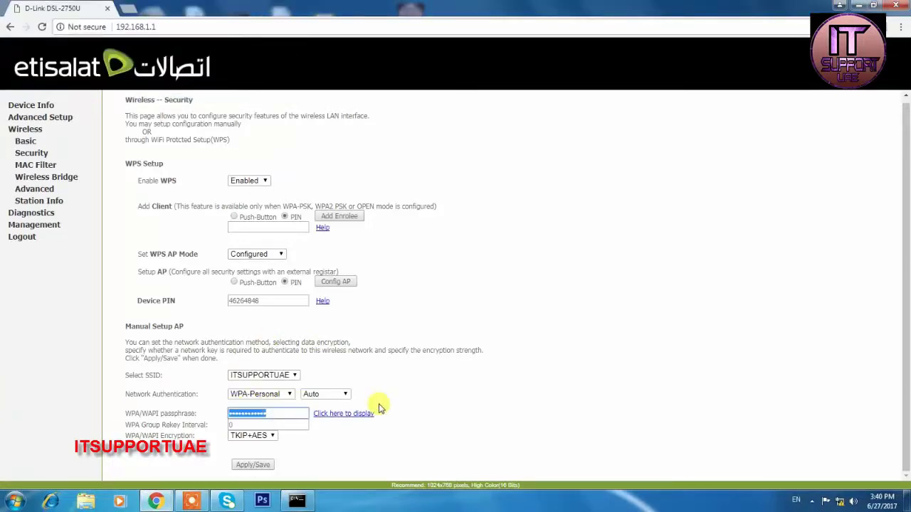
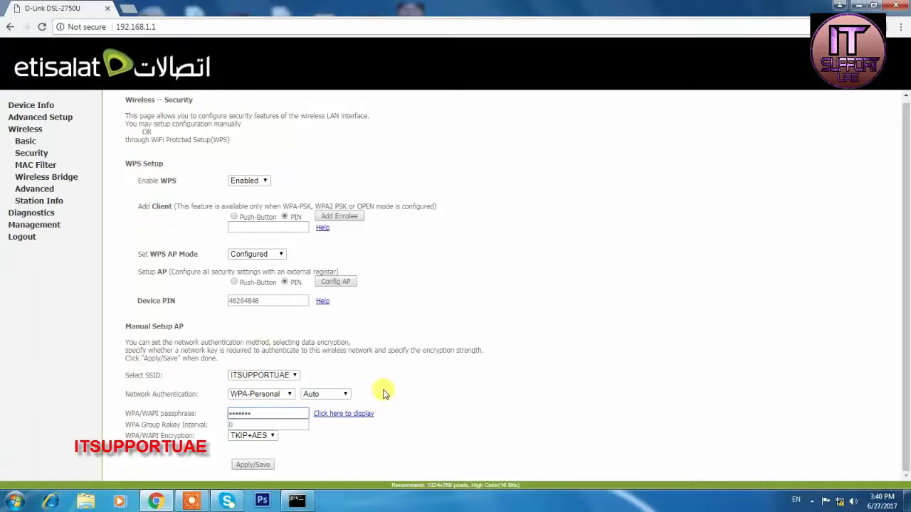
left_click(333, 417)
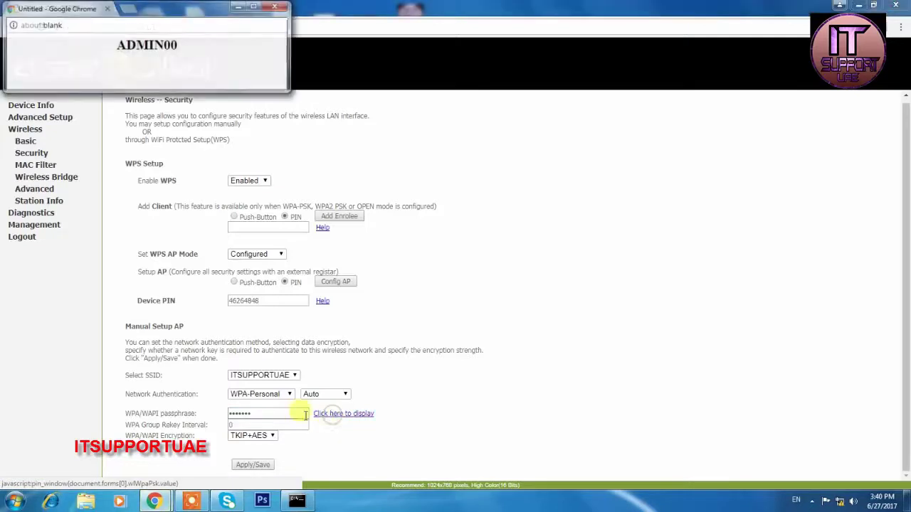
left_click(272, 8)
left_click_drag(275, 414, 76, 405)
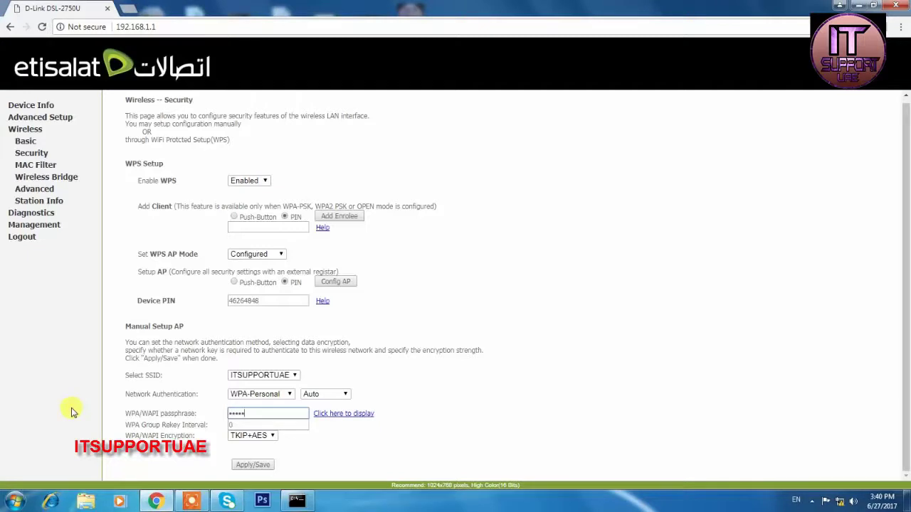
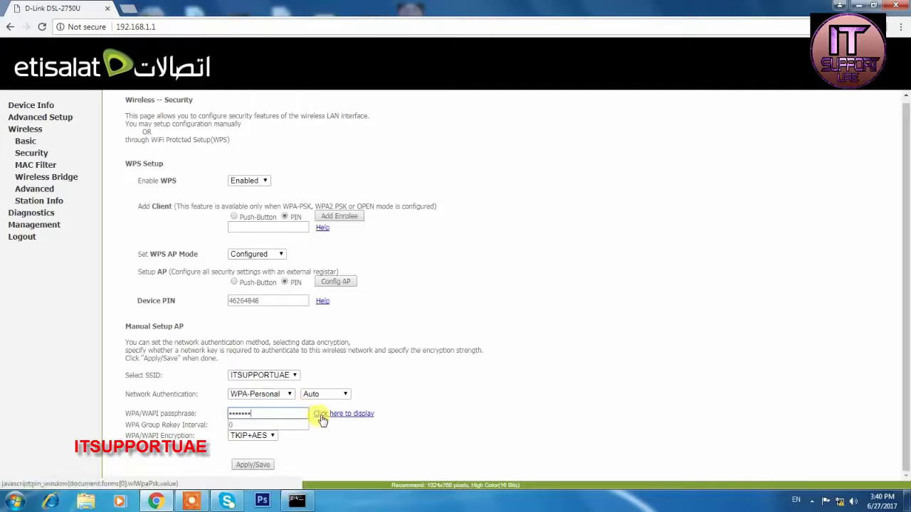
left_click(321, 415)
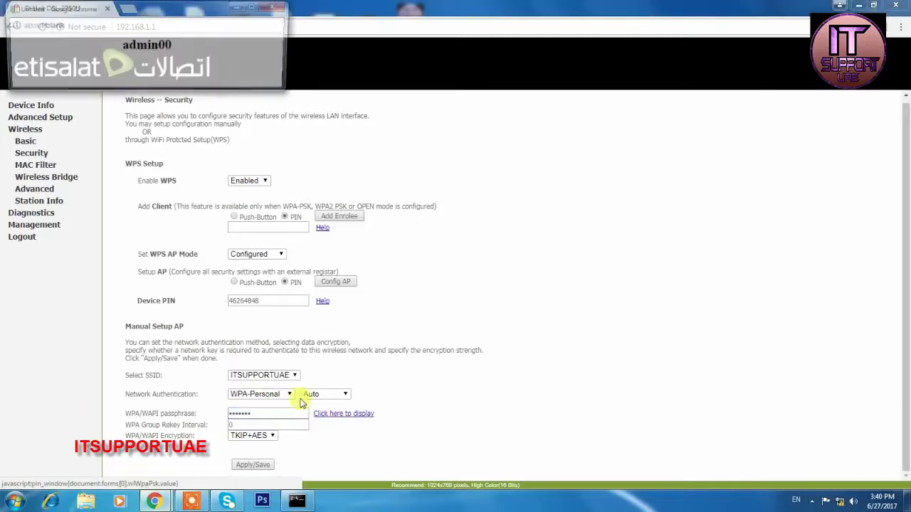
left_click(276, 6)
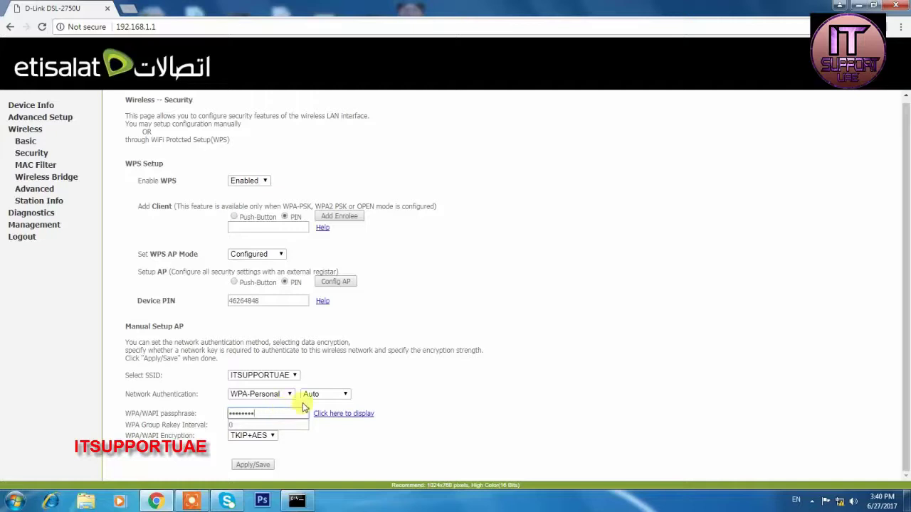
Set the WPA mode to WPA2 only with AES encryption.
left_click(310, 394)
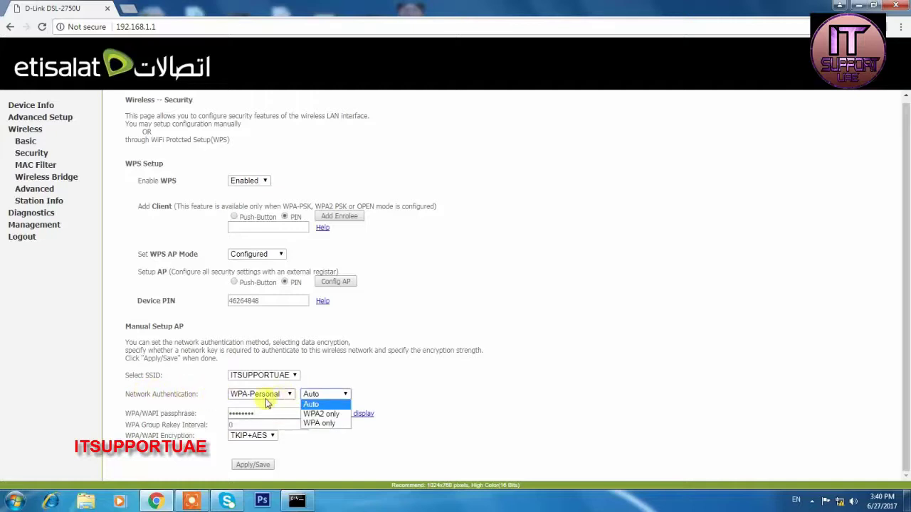
left_click(321, 416)
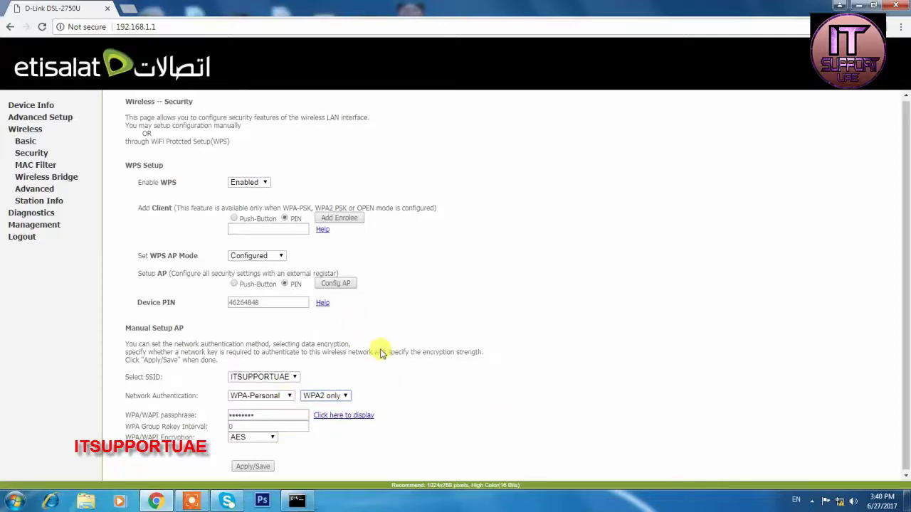
scroll(388, 352, "up", 1)
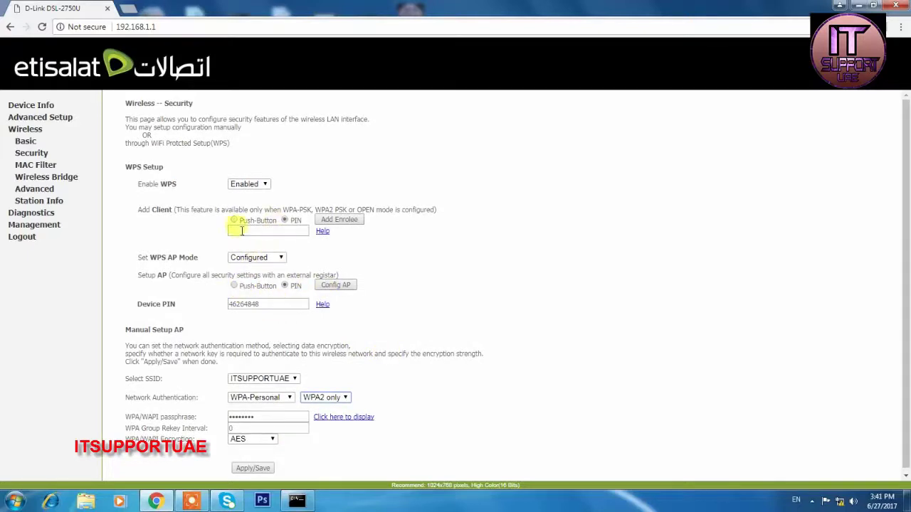
Save the wireless security settings and review the Advanced Wireless page.
left_click(249, 470)
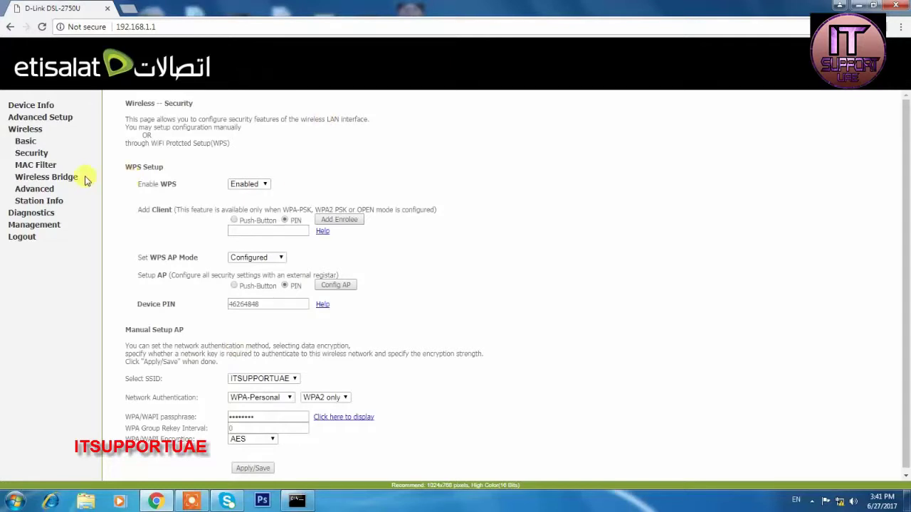
left_click(39, 189)
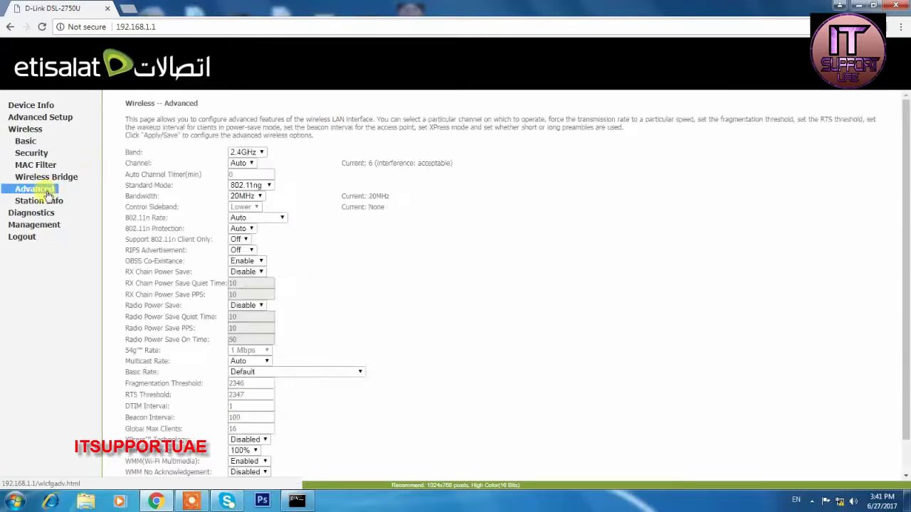
scroll(518, 331, "down", 1)
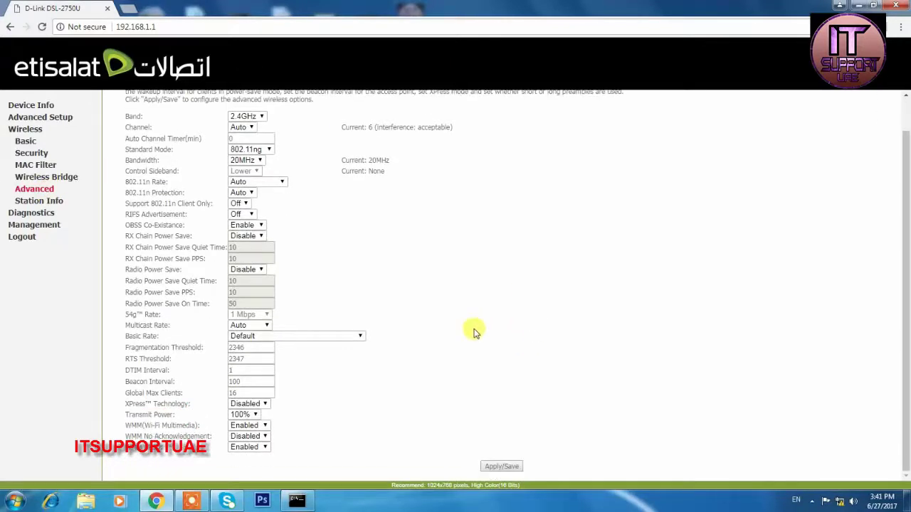
scroll(475, 362, "up", 1)
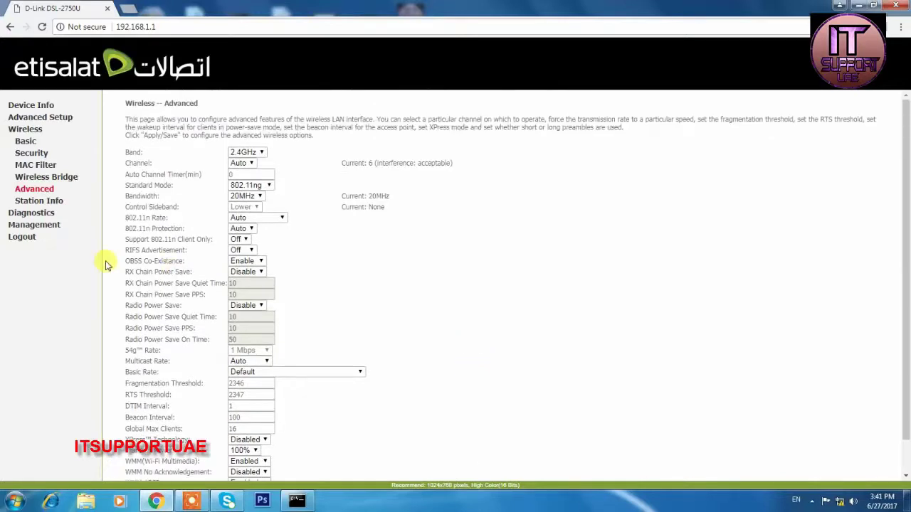
Browse Management, WAN Service, IP filtering and NAT virtual servers, ending on LAN setup.
left_click(56, 230)
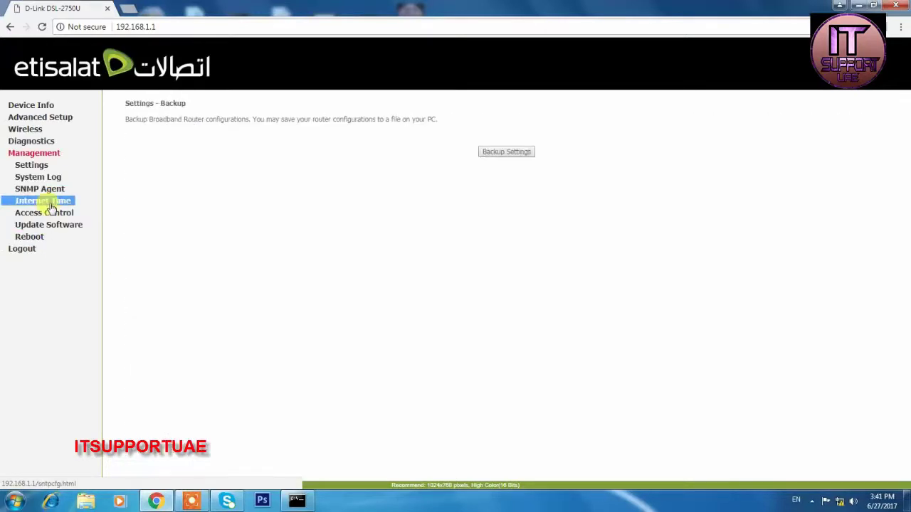
left_click(30, 128)
left_click(28, 119)
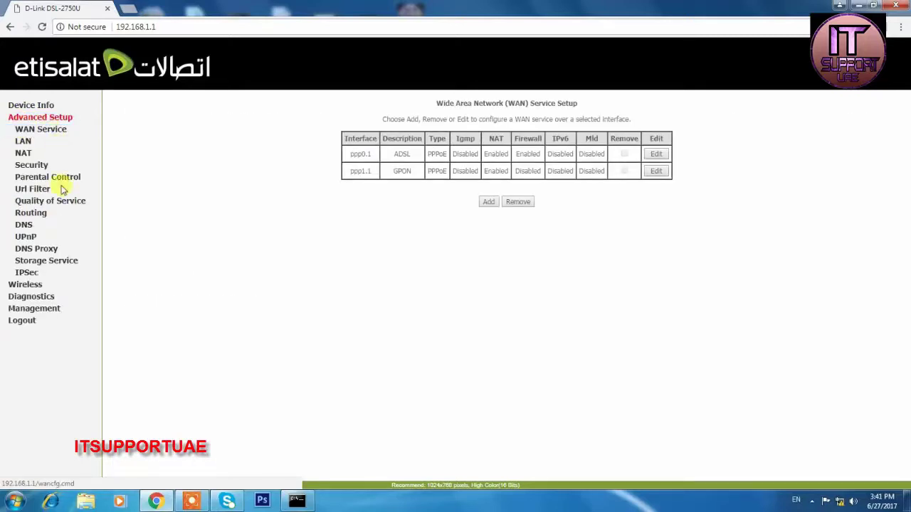
left_click(34, 167)
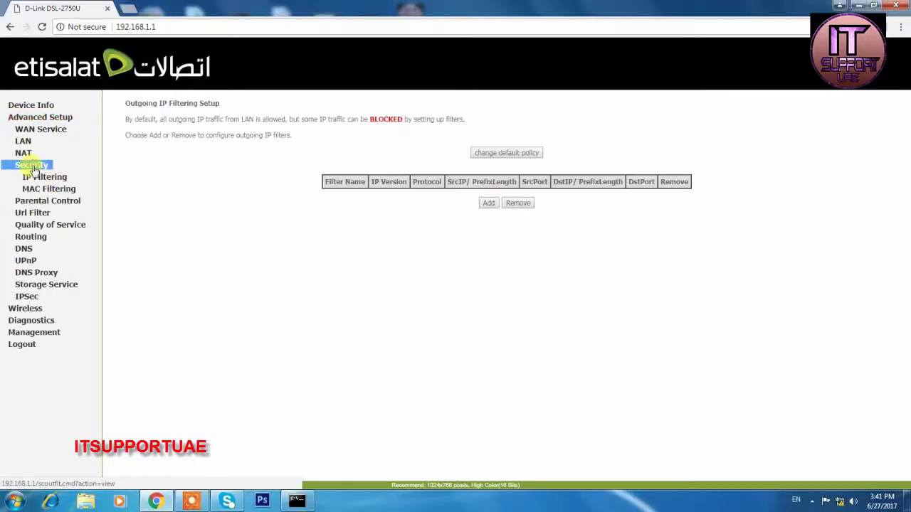
left_click(23, 151)
left_click(25, 142)
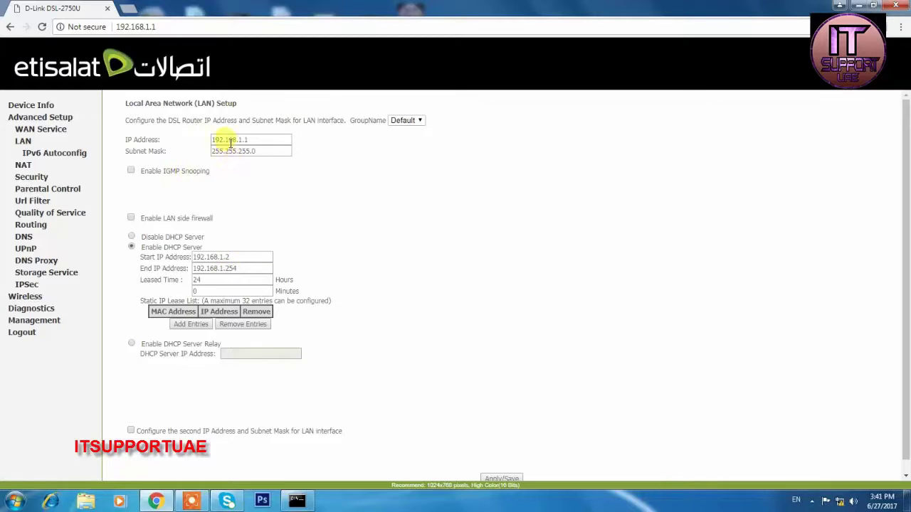
left_click(229, 257)
left_click_drag(252, 257, 158, 257)
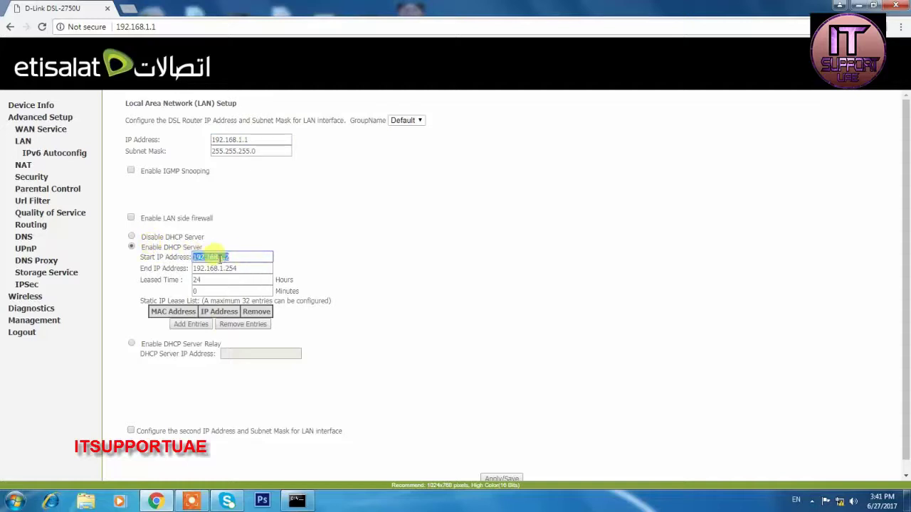
left_click(251, 265)
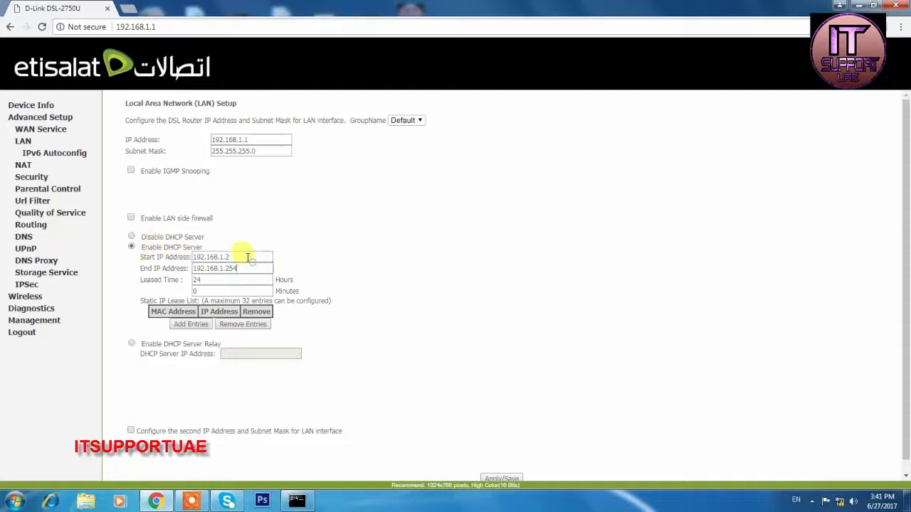
left_click_drag(260, 139, 186, 136)
left_click(270, 151)
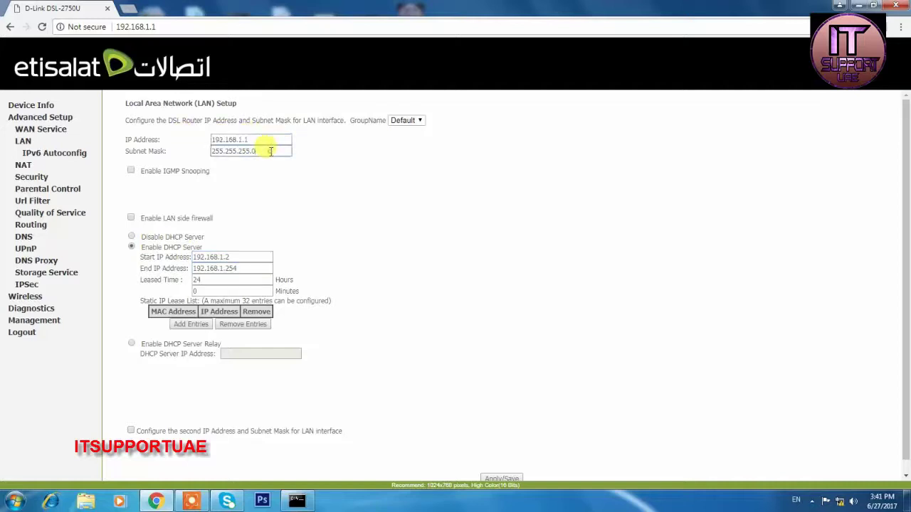
left_click_drag(270, 150, 179, 144)
left_click(274, 169)
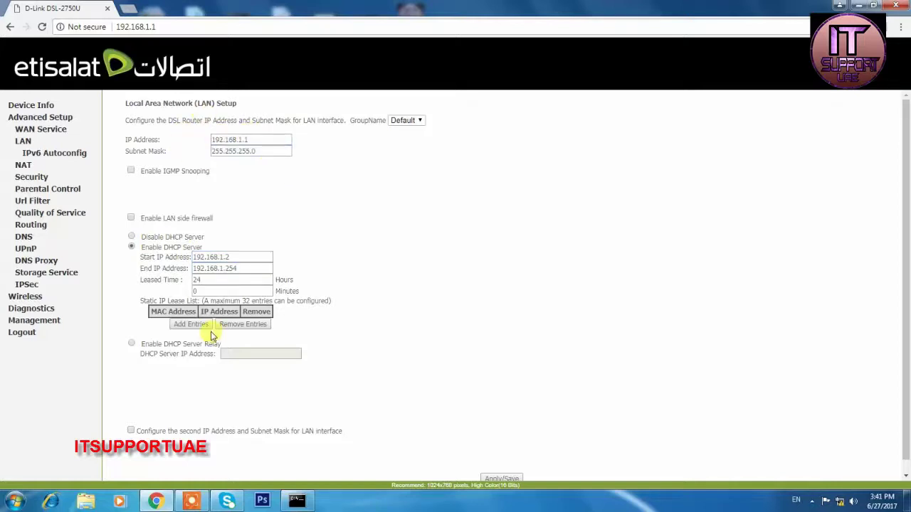
left_click_drag(234, 256, 179, 259)
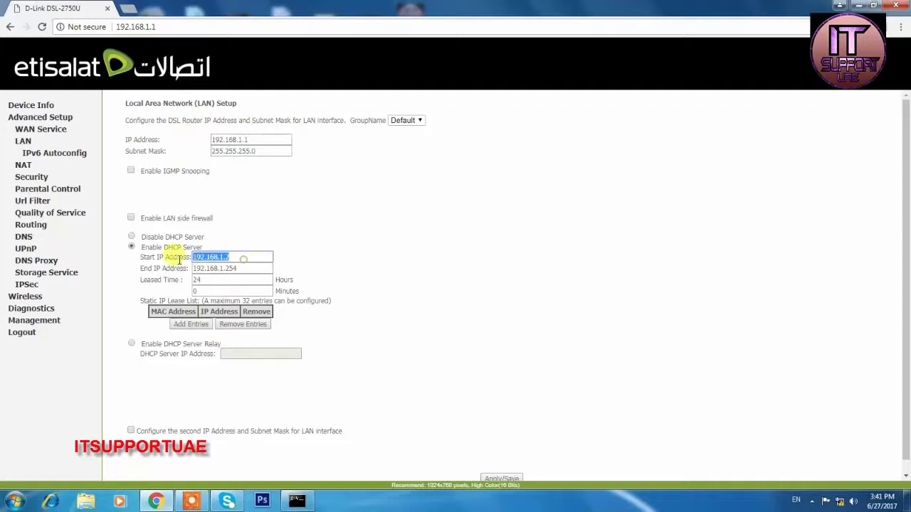
left_click(237, 258)
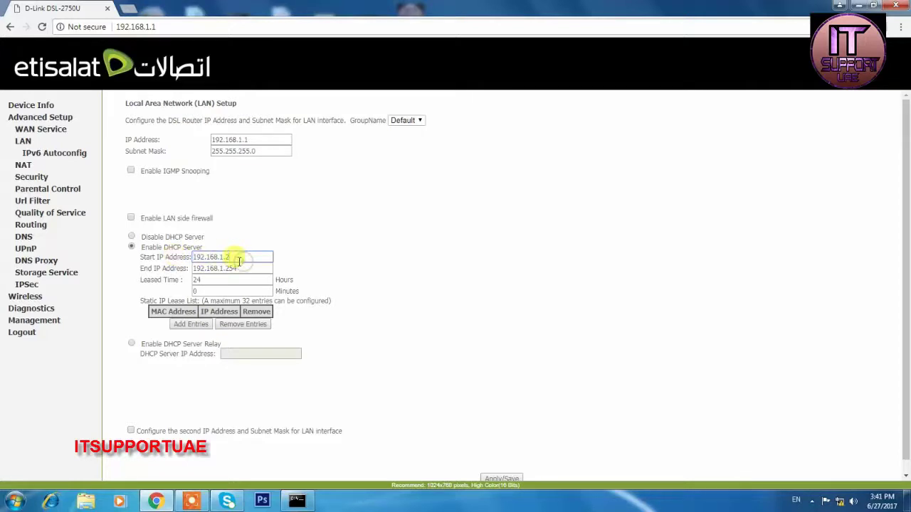
left_click_drag(242, 257, 206, 258)
left_click(240, 258)
left_click(150, 258)
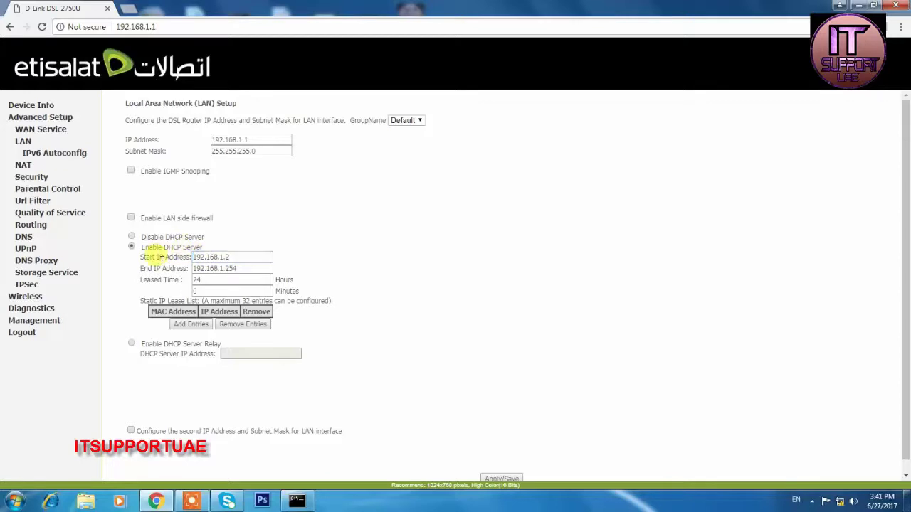
left_click_drag(204, 257, 200, 258)
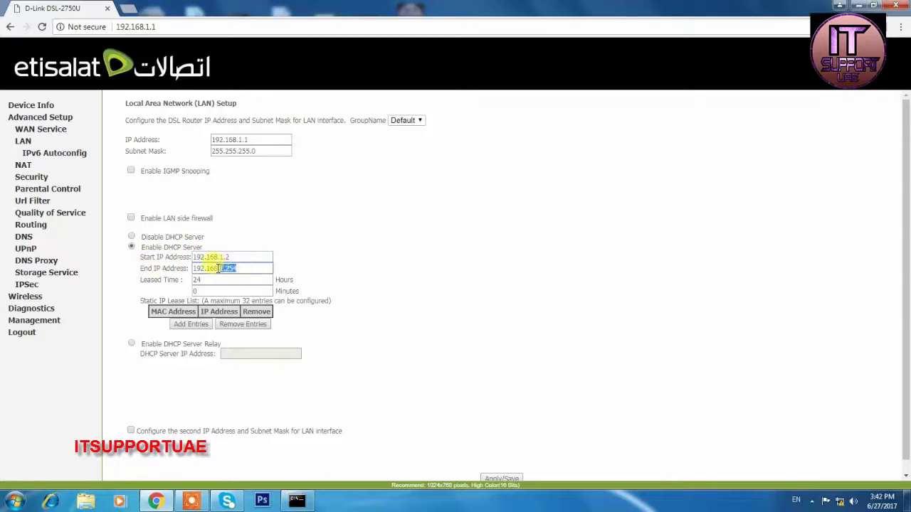
left_click(226, 268)
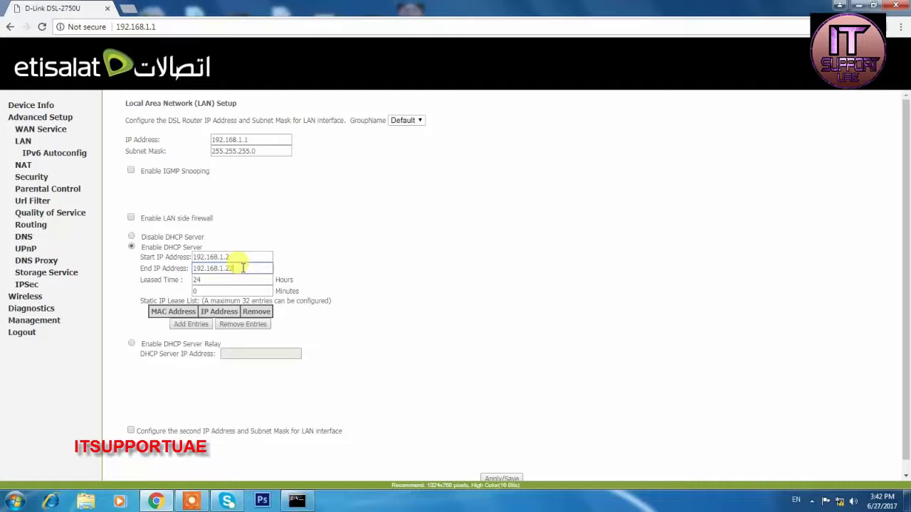
type("55")
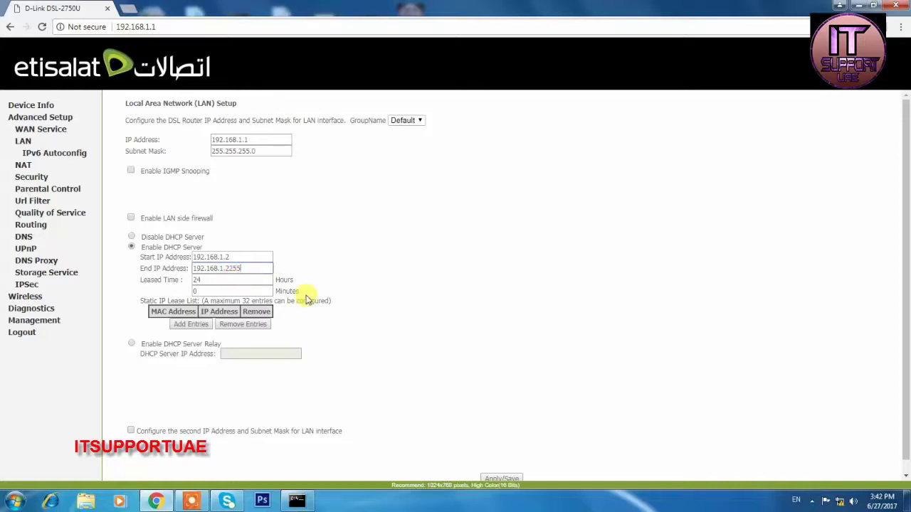
scroll(324, 320, "down", 1)
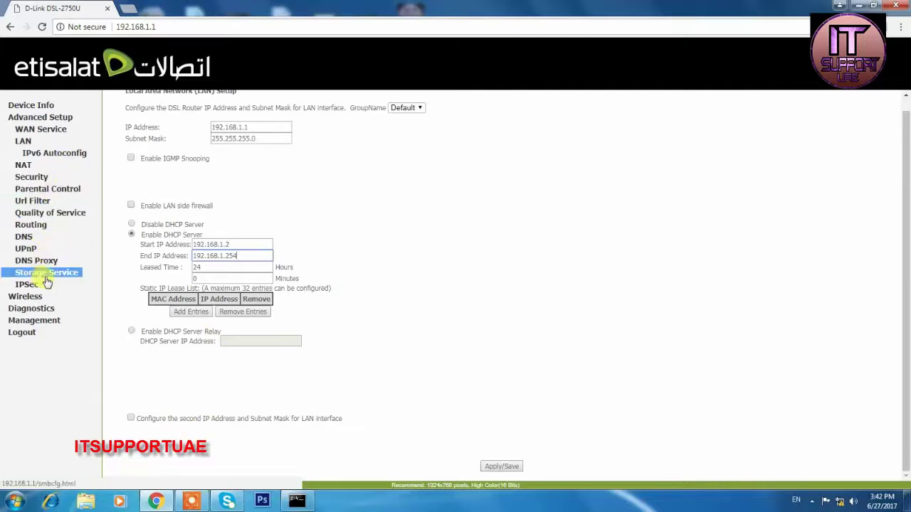
Browse Management, WAN Service and Wireless Basic, then reload the Wireless MAC Filter page.
left_click(40, 322)
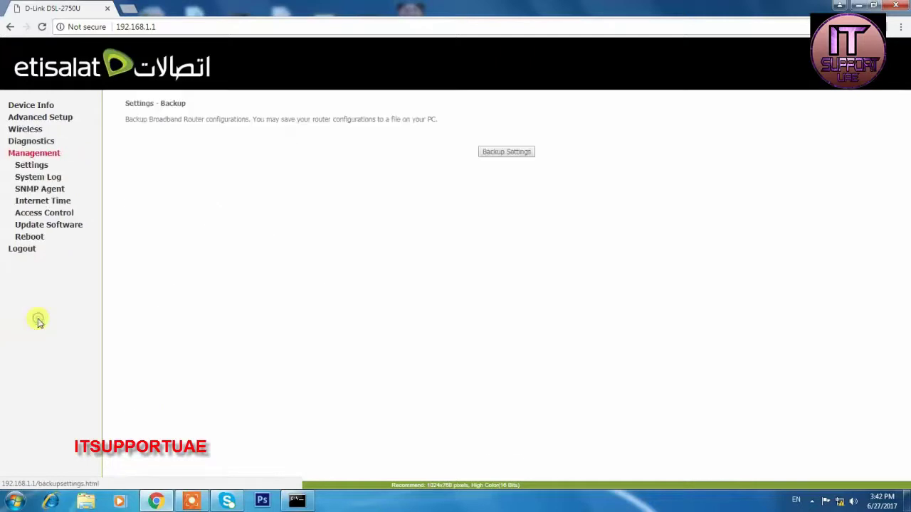
left_click(41, 119)
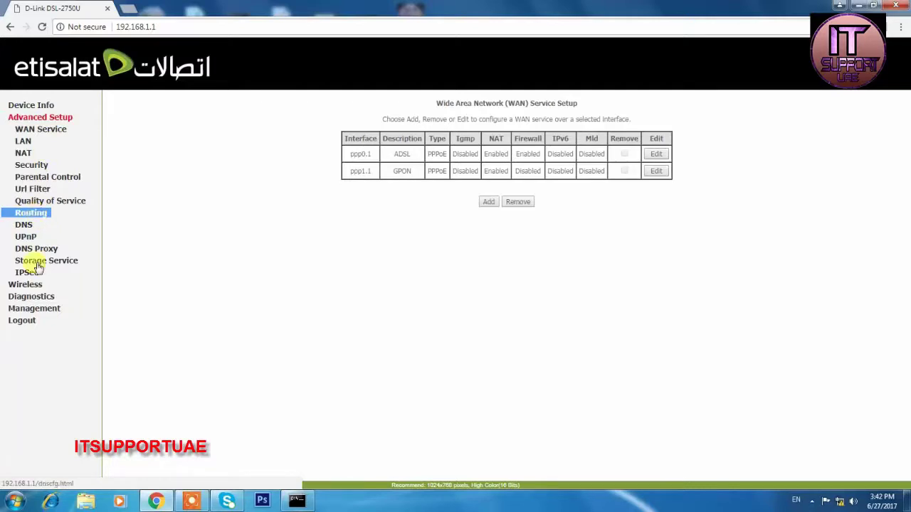
left_click(28, 285)
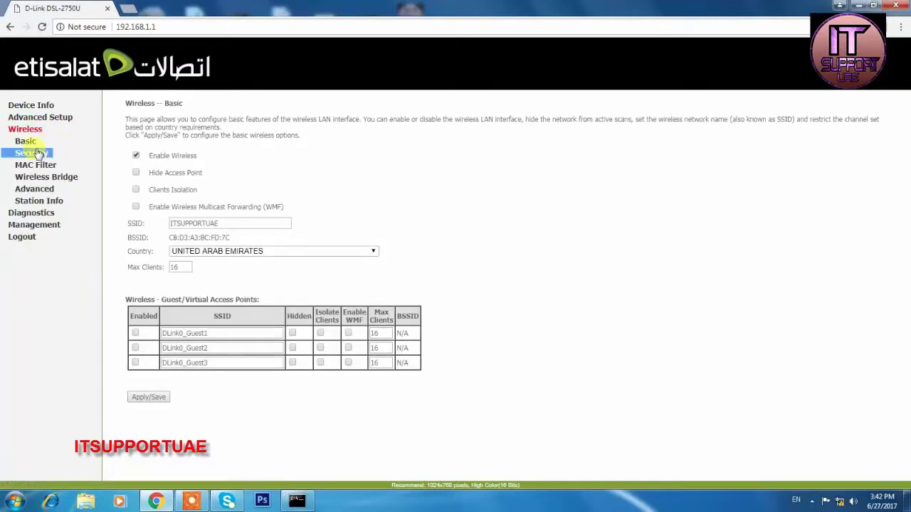
left_click(32, 143)
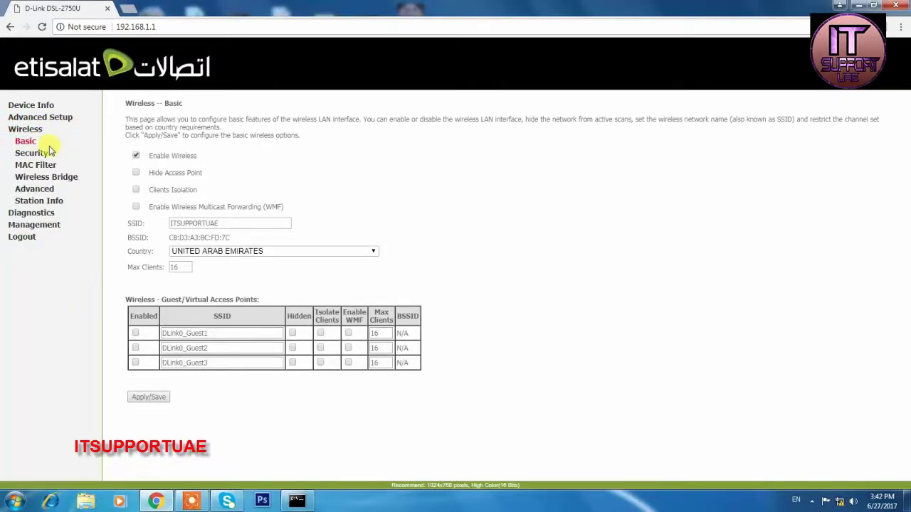
left_click(35, 164)
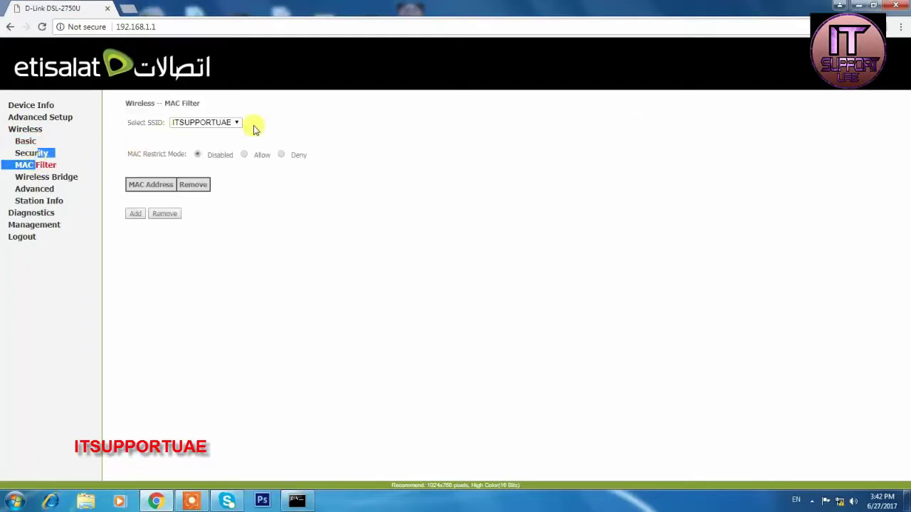
left_click(335, 125)
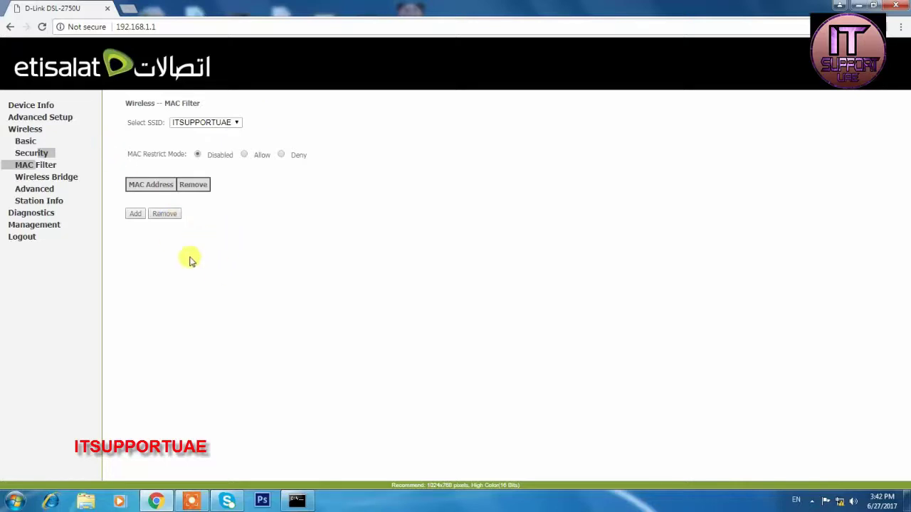
mouse_move(32, 153)
left_mouse_down()
mouse_move(54, 163)
mouse_move(22, 146)
left_mouse_up()
left_click(51, 170)
Step through Wireless Basic, Station Info, Advanced and Wireless Bridge, ending on MAC Filter.
left_click(21, 146)
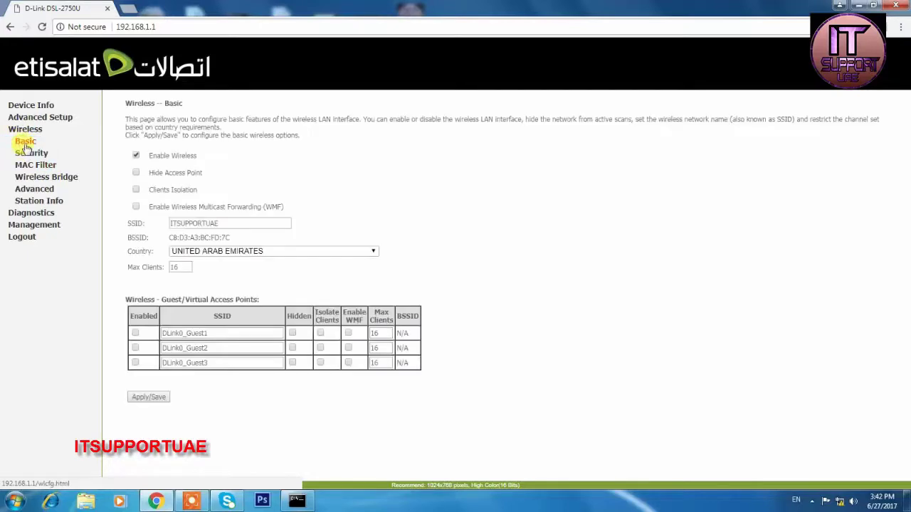
double_click(49, 203)
left_click(47, 201)
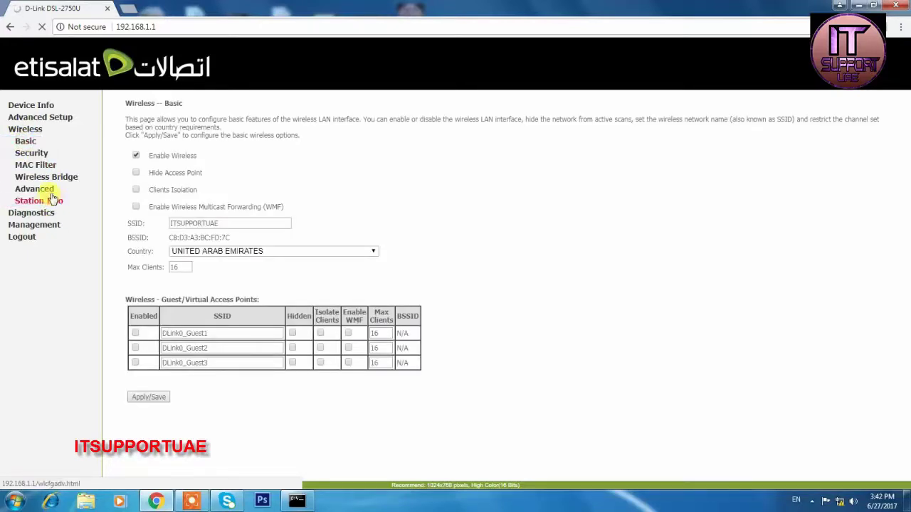
double_click(46, 191)
double_click(48, 176)
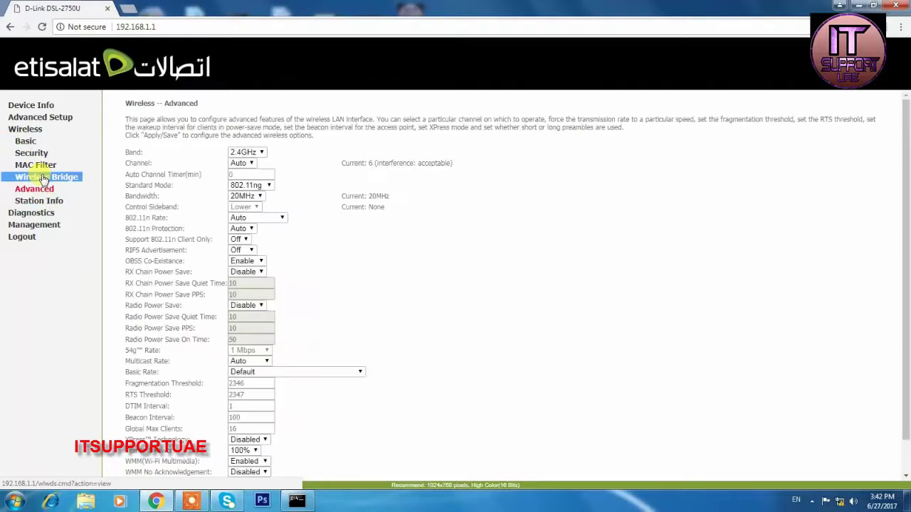
double_click(39, 168)
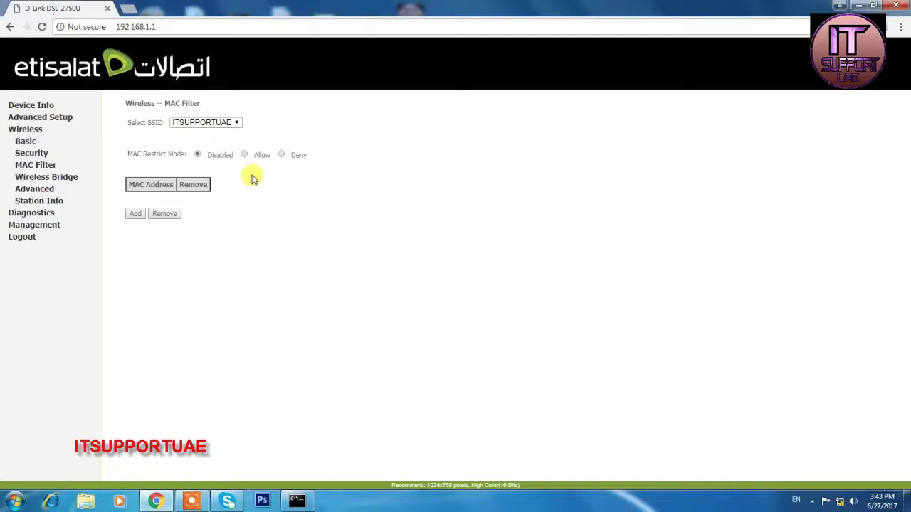
Reload the router, select the connected device's MAC address in the station list, and return to MAC Filter.
left_click(42, 27)
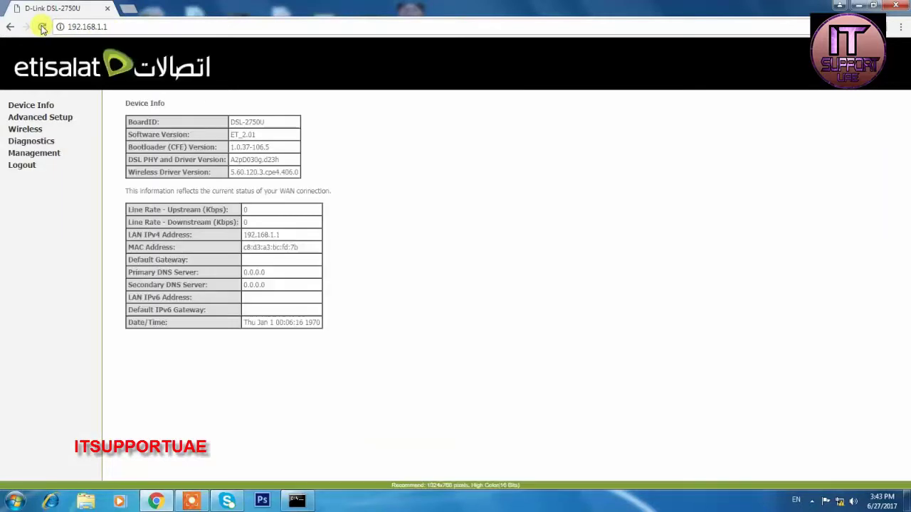
left_click(26, 130)
left_click(32, 168)
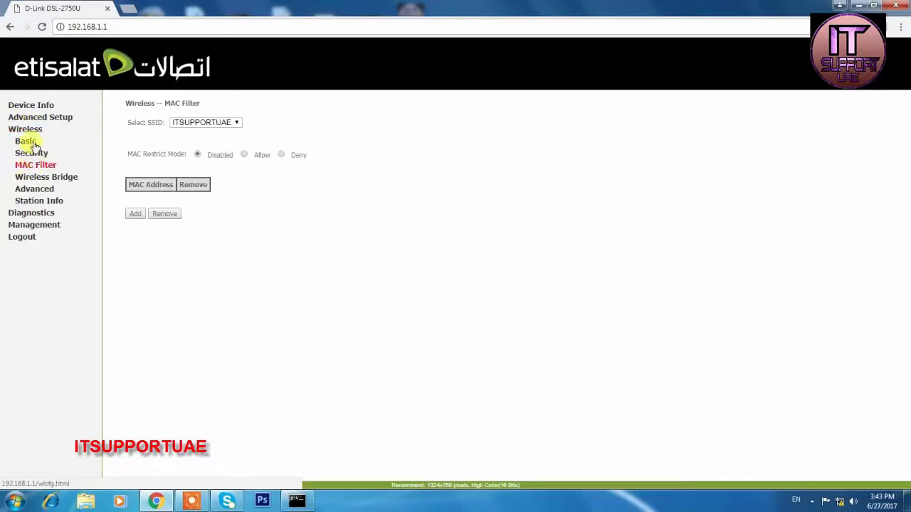
left_click(32, 142)
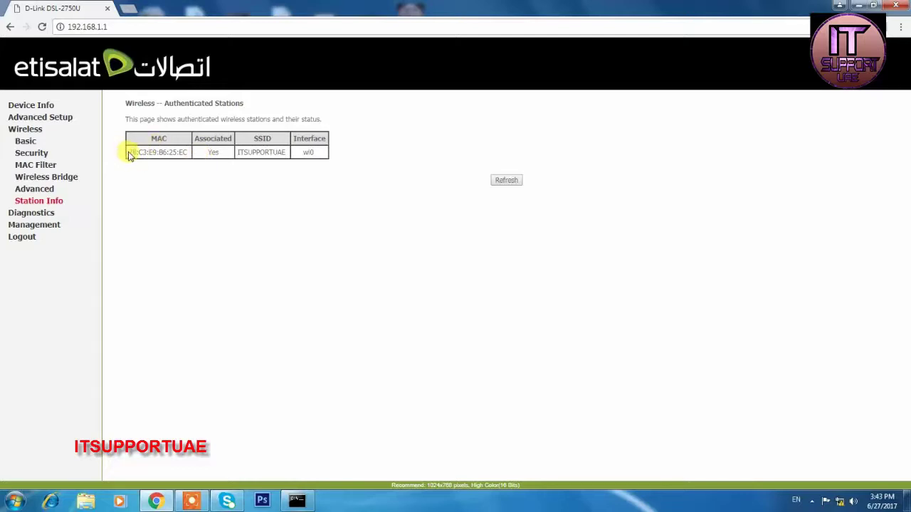
left_click_drag(129, 153, 192, 152)
key("ctrl+c")
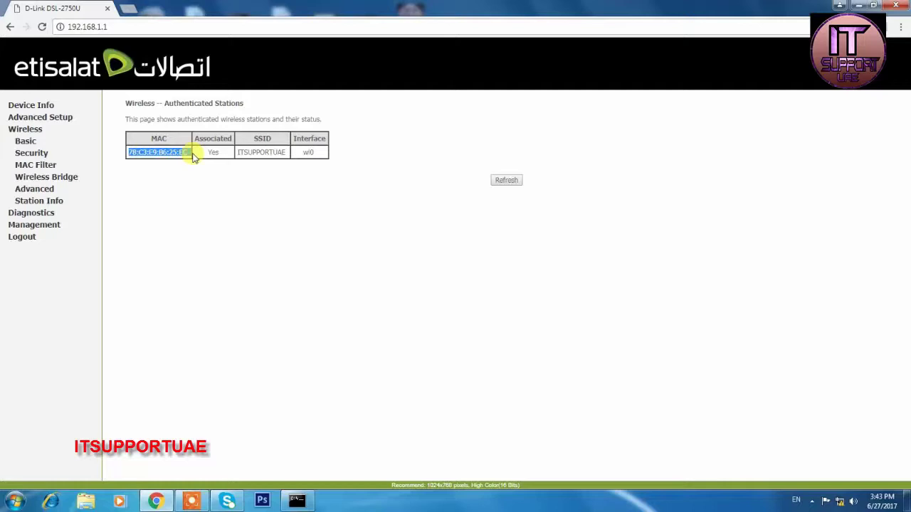
left_click(45, 164)
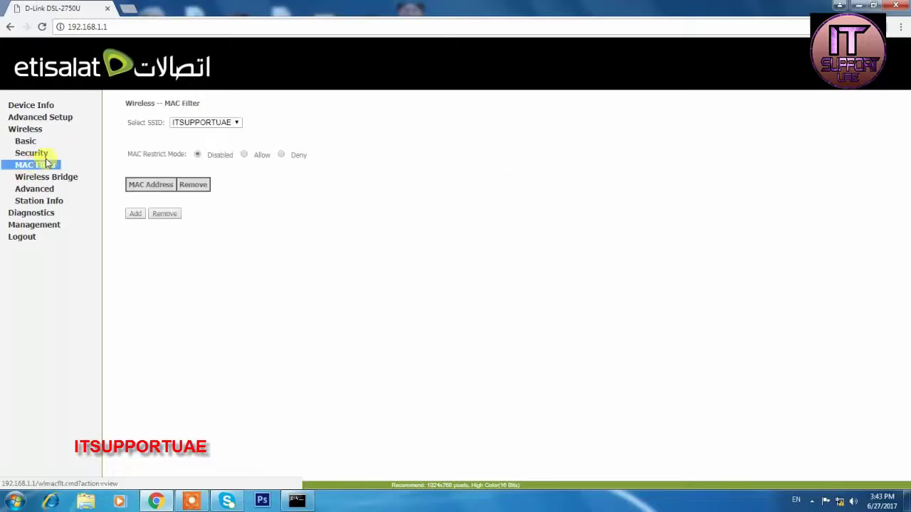
left_click(136, 214)
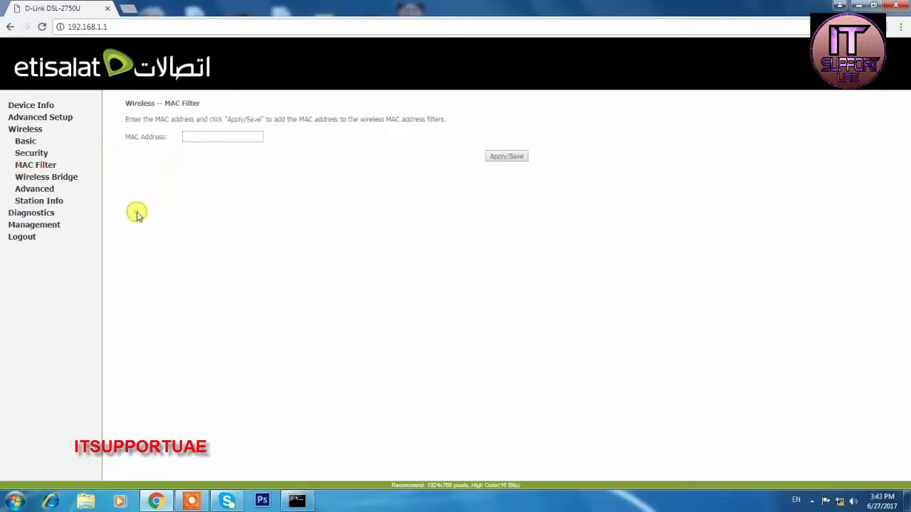
left_click(200, 136)
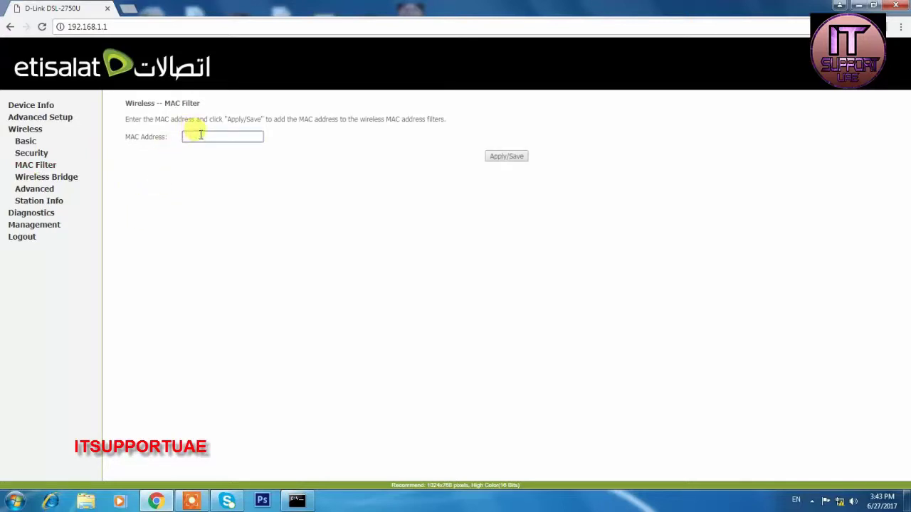
key("ctrl+v")
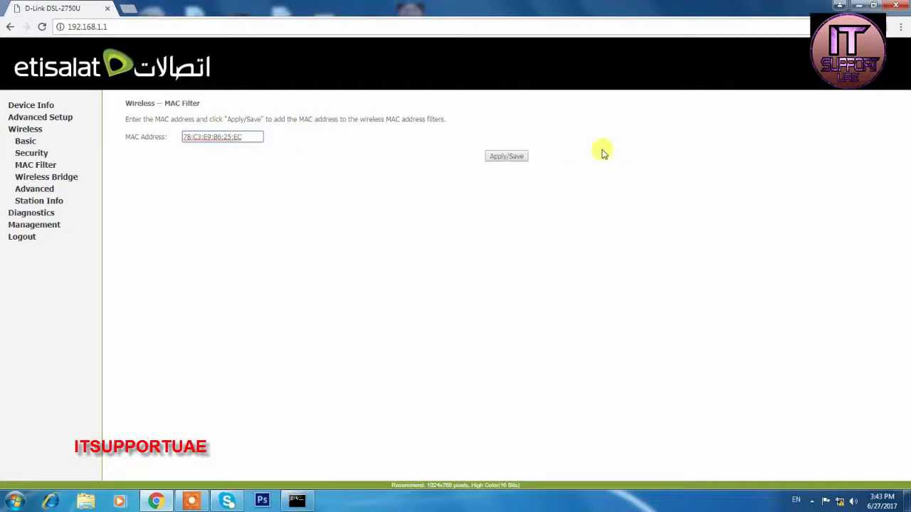
left_click(508, 159)
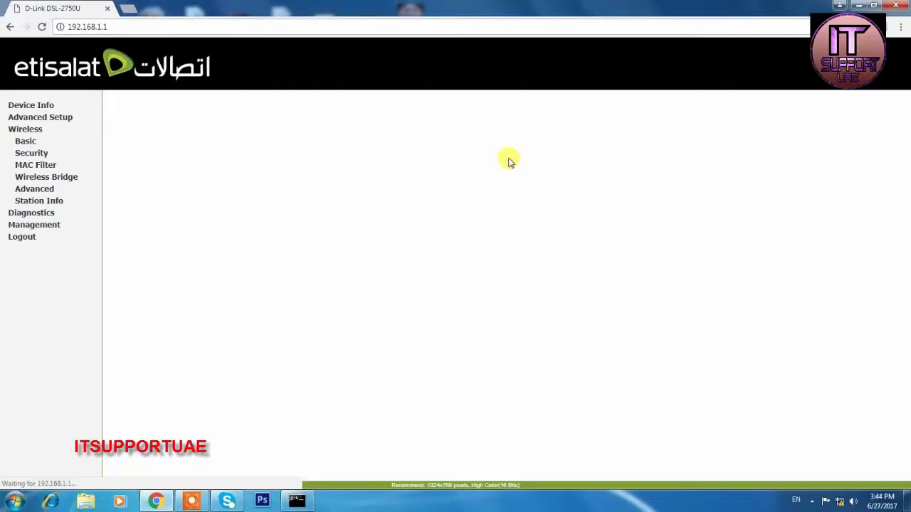
left_click(35, 164)
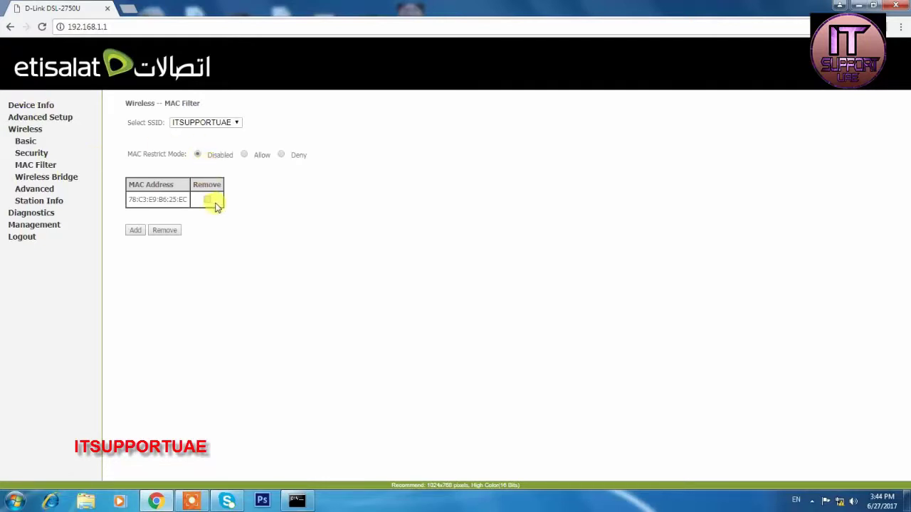
Select Deny for MAC Restrict Mode and reload the MAC Filter page to confirm it.
left_click(282, 155)
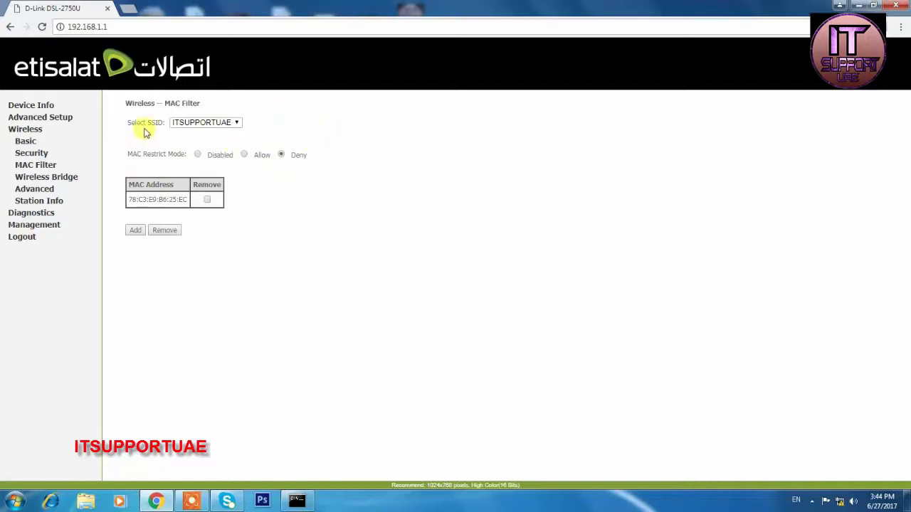
left_click(34, 167)
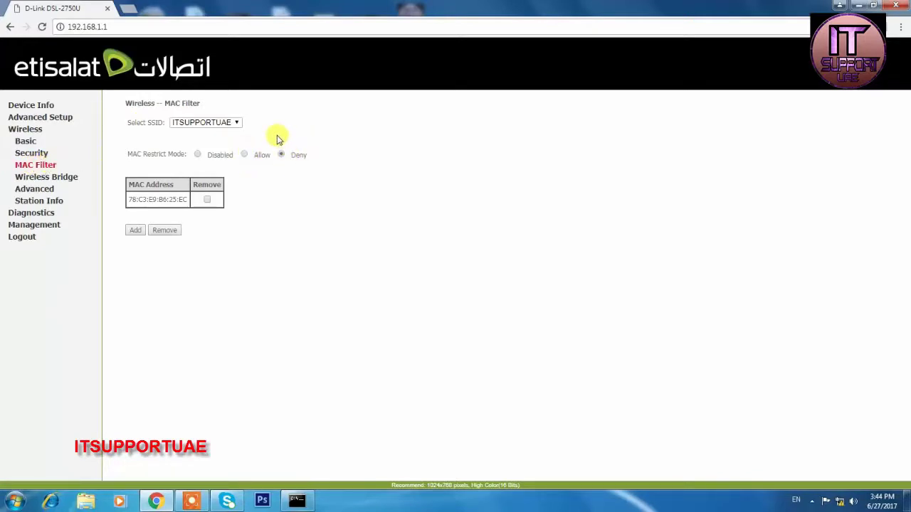
left_click(319, 238)
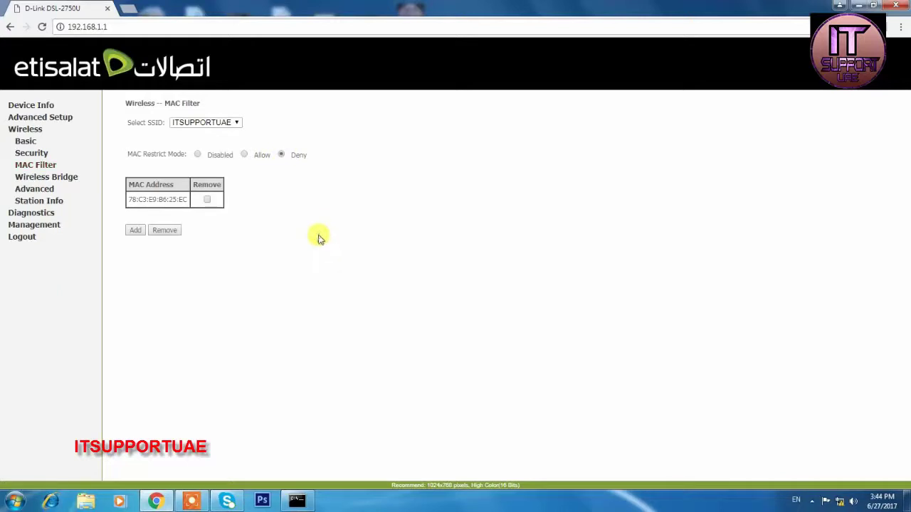
Browse the wireless settings pages and reach the Station Info list of connected stations.
left_click(42, 177)
left_click(40, 200)
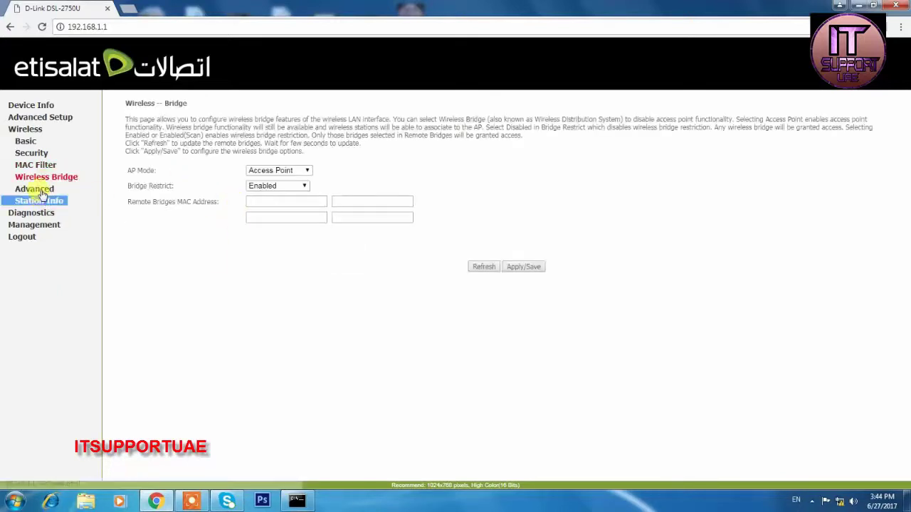
left_click(39, 190)
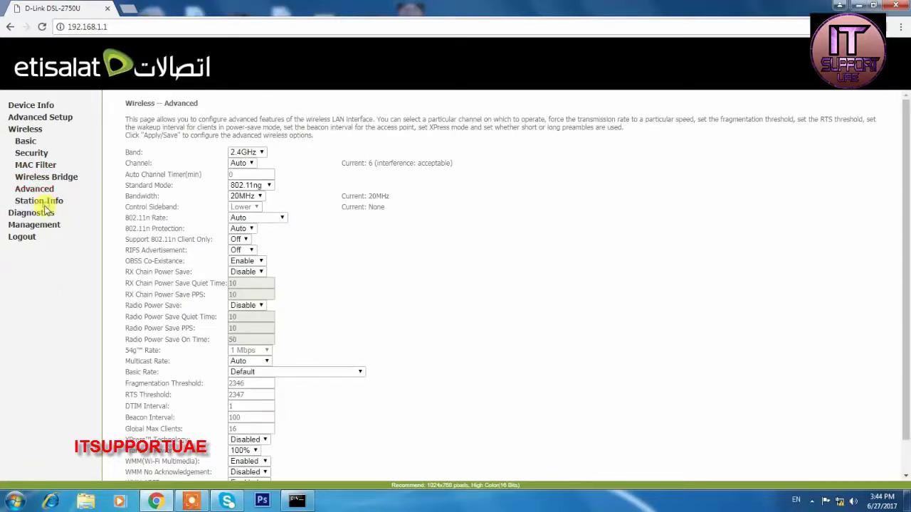
left_click(41, 202)
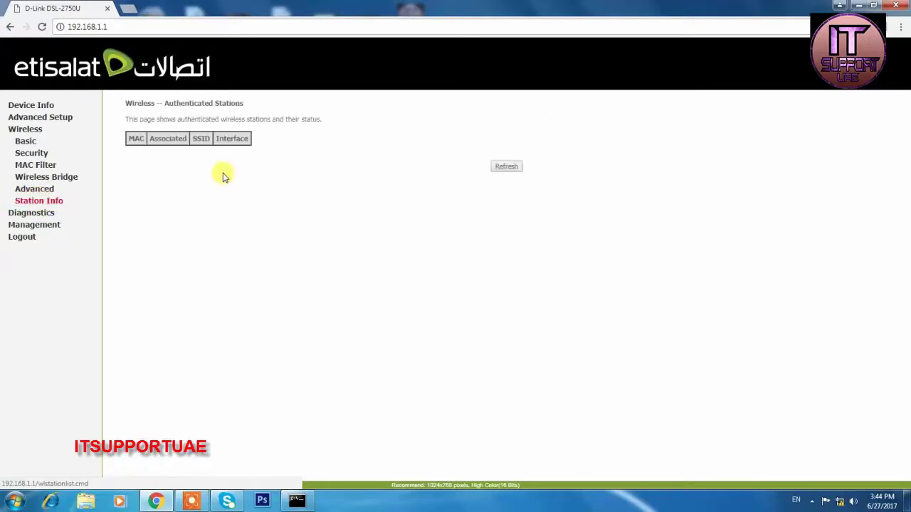
left_click_drag(322, 119, 158, 189)
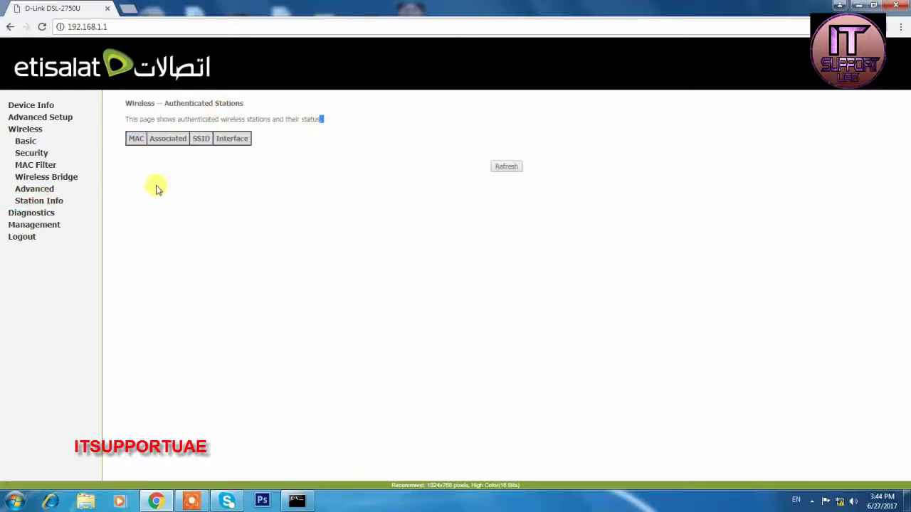
Switch MAC restrict mode to Allow, then refresh the Station Info list.
left_click(32, 166)
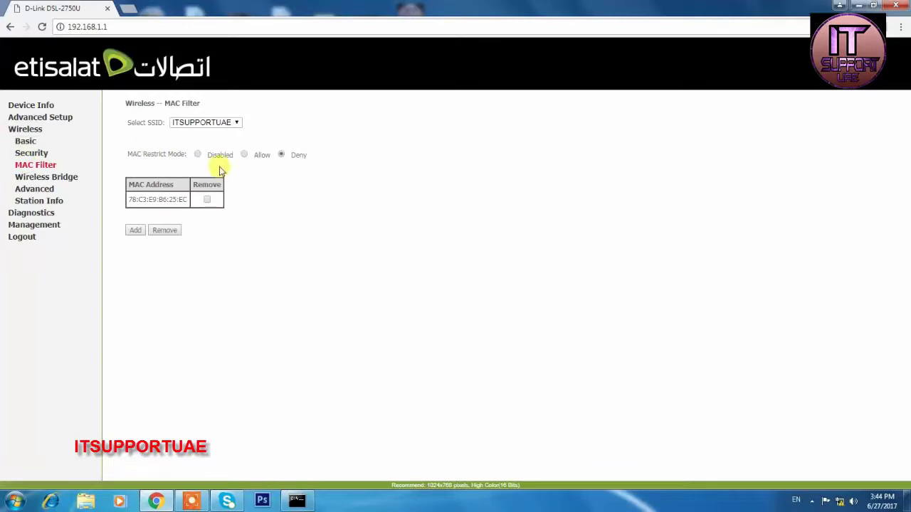
left_click(242, 155)
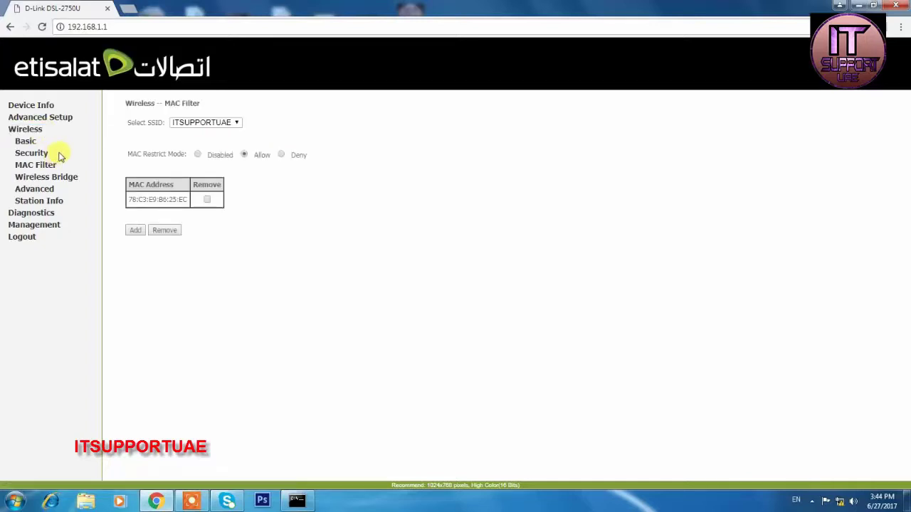
left_click(41, 202)
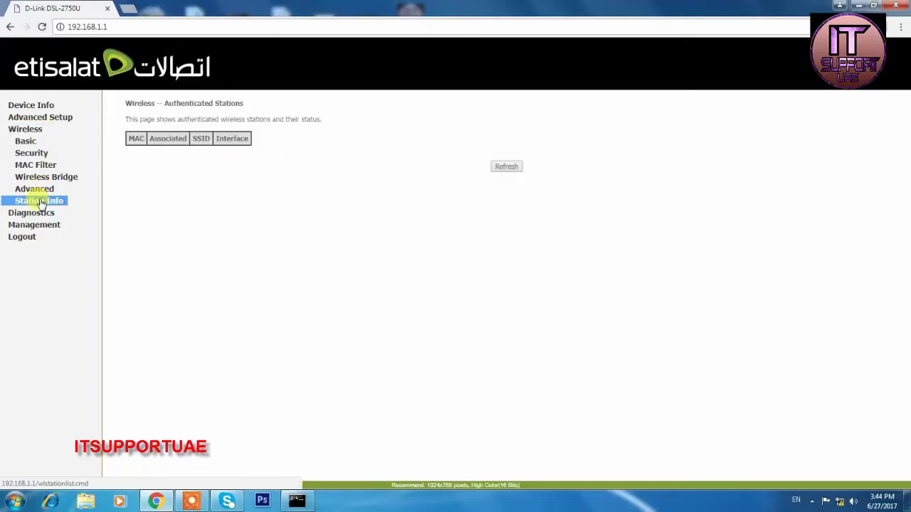
left_click(515, 168)
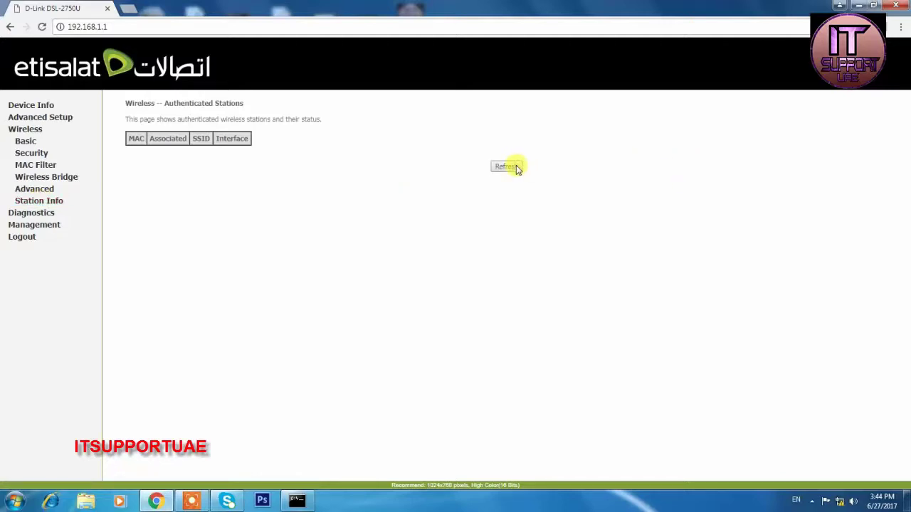
Turn MAC filtering off and refresh the authenticated wireless stations list again.
left_click(47, 164)
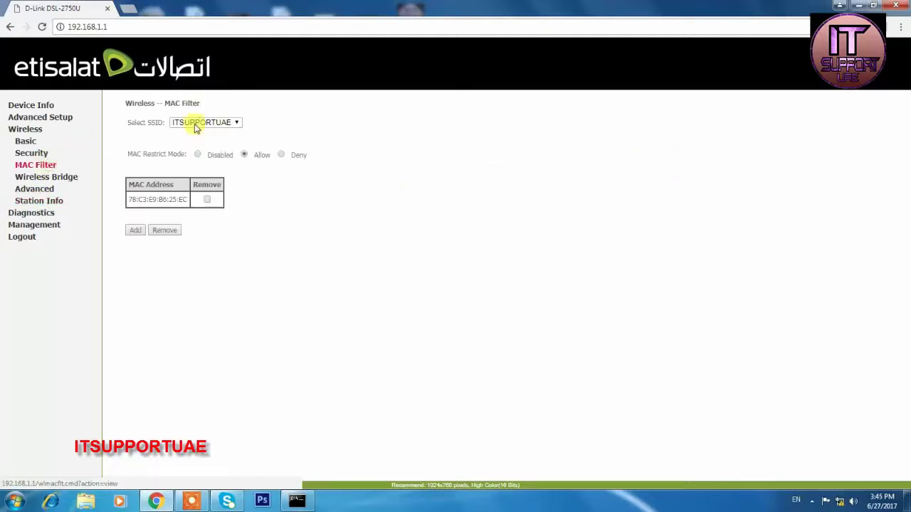
left_click(197, 154)
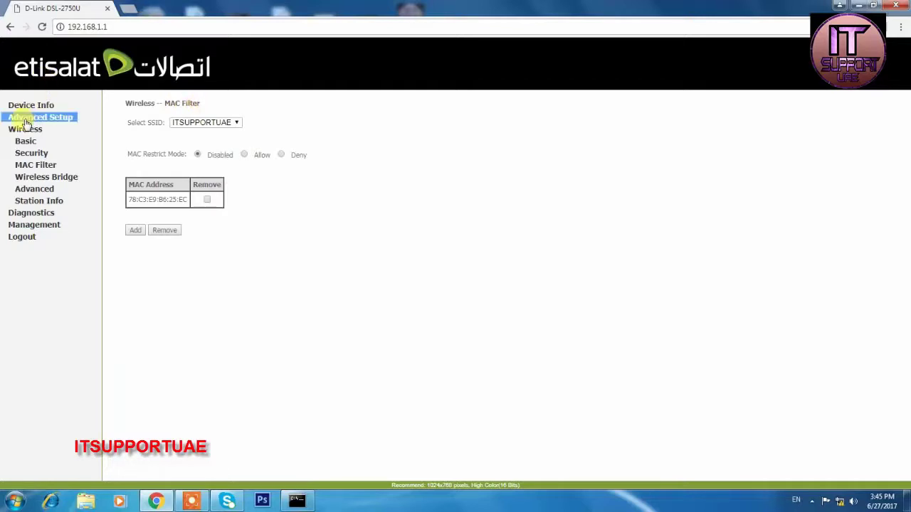
left_click(36, 205)
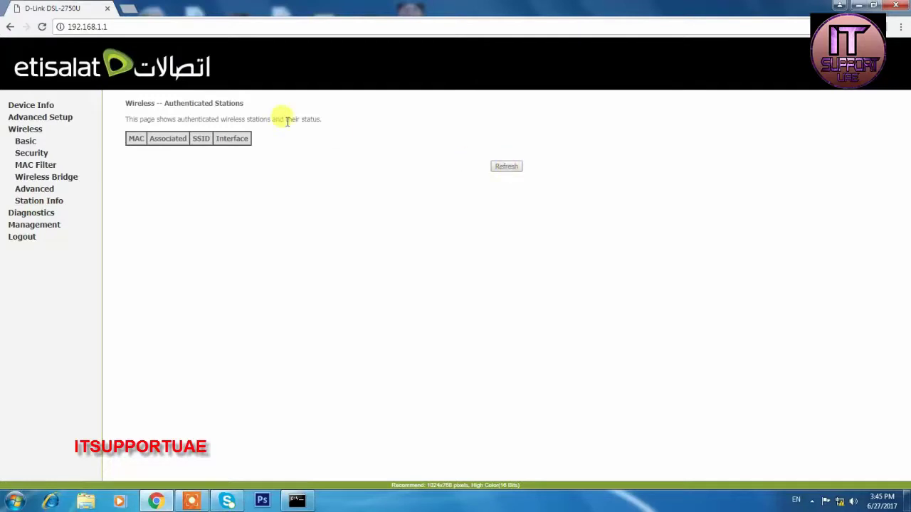
left_click(507, 166)
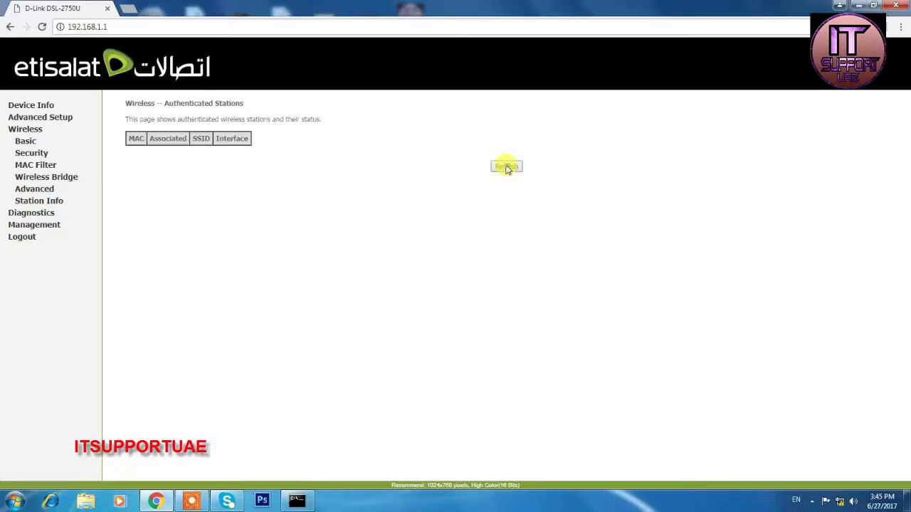
Go to the Management > Access Control password settings page.
left_click(28, 214)
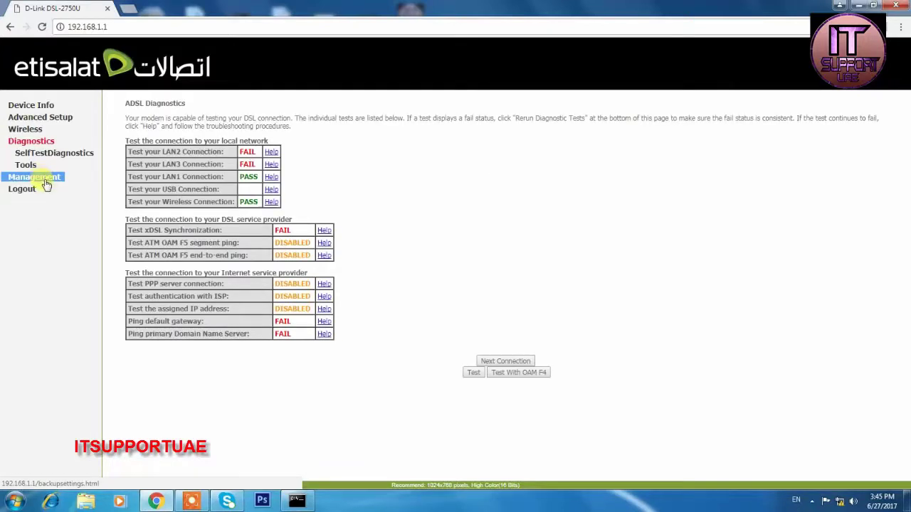
left_click(44, 178)
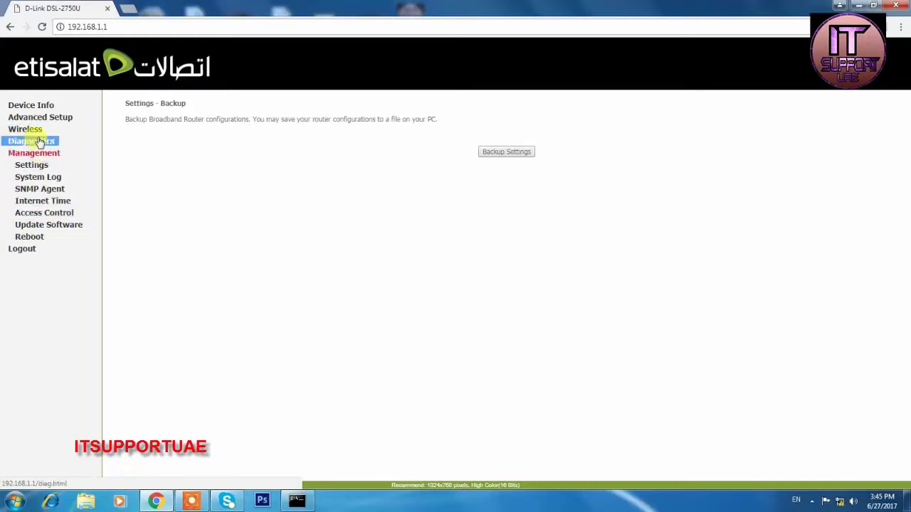
left_click(32, 217)
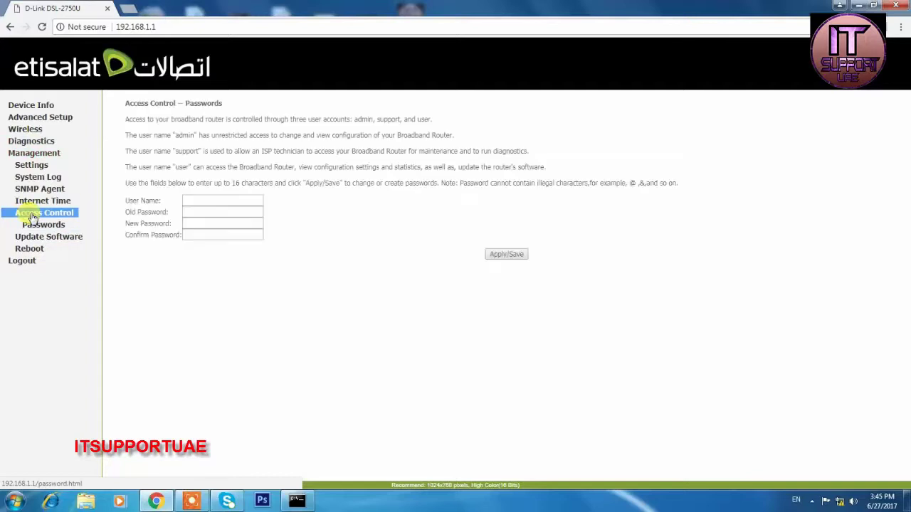
Fill in the user name and old, new and confirm passwords, apply, then reopen the form.
left_click(199, 212)
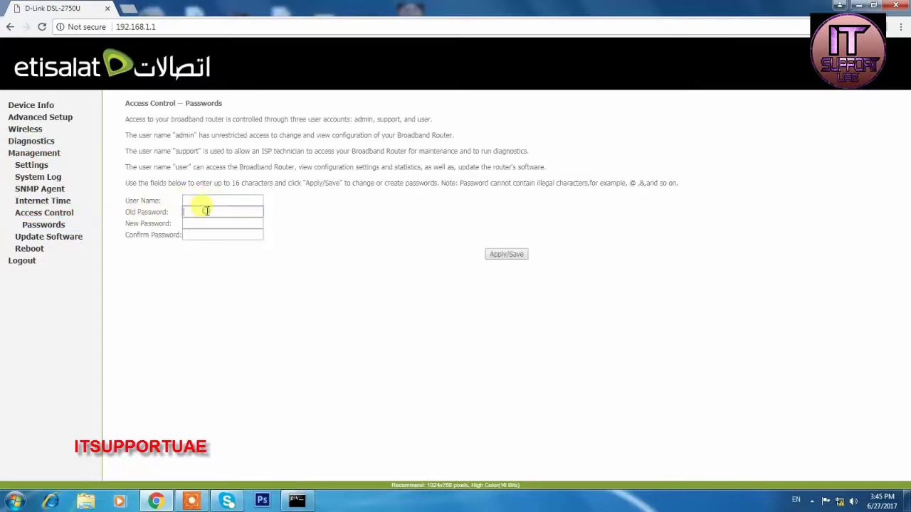
left_click(206, 236)
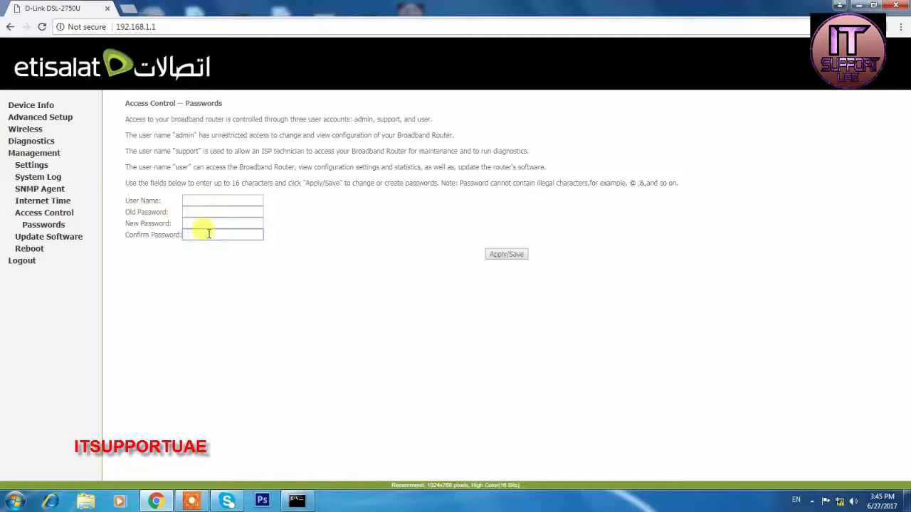
left_click(217, 200)
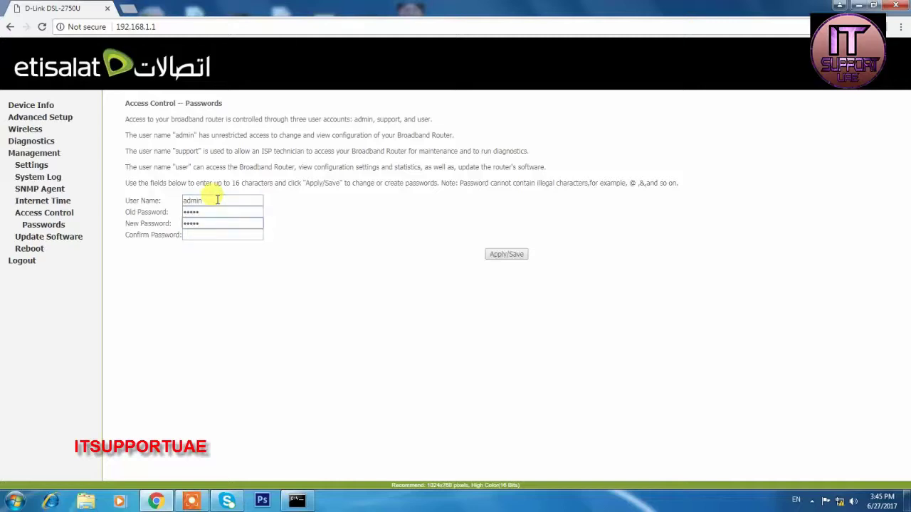
key("Tab")
left_click(512, 256)
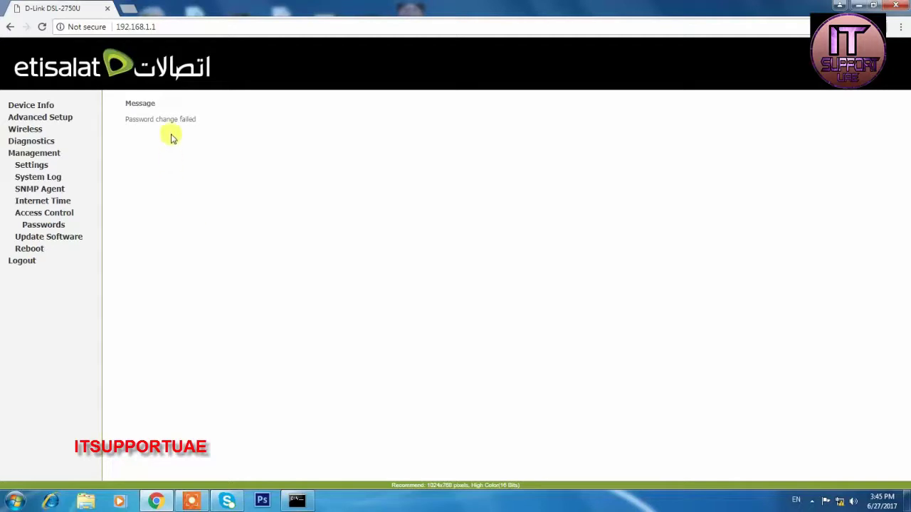
left_click(61, 214)
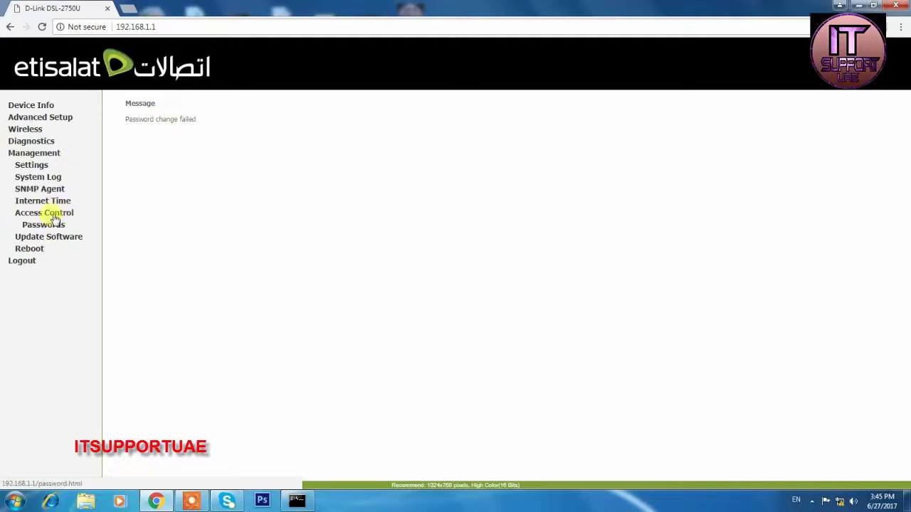
left_click(55, 217)
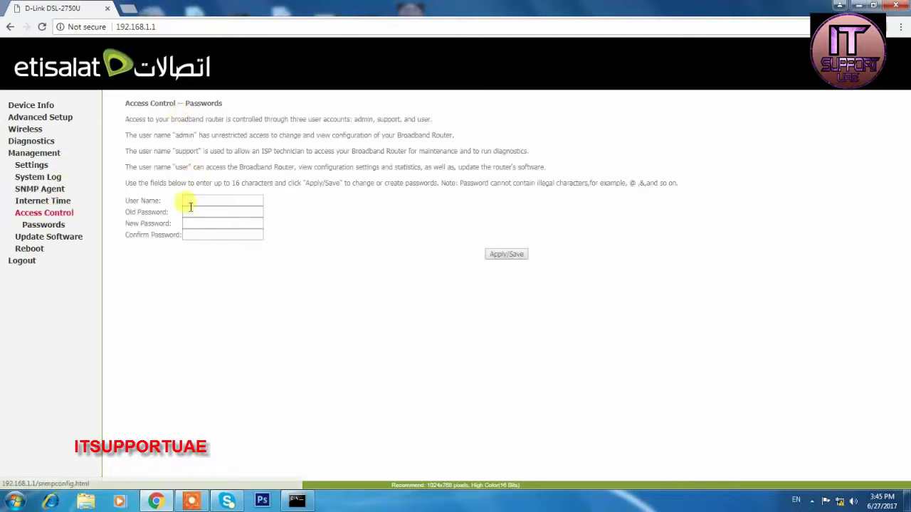
Re-enter the user name and passwords, submit again, and return to the password form.
left_click(200, 200)
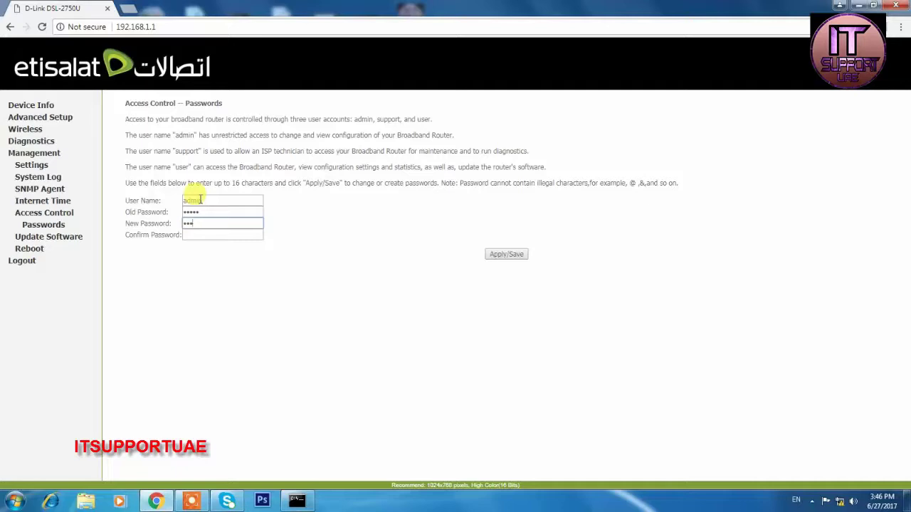
key("Tab")
left_click(500, 255)
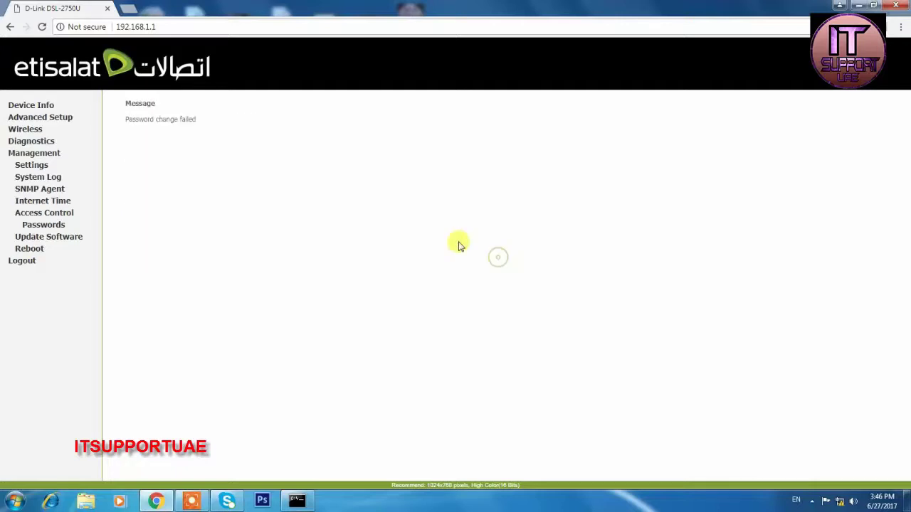
left_click(52, 200)
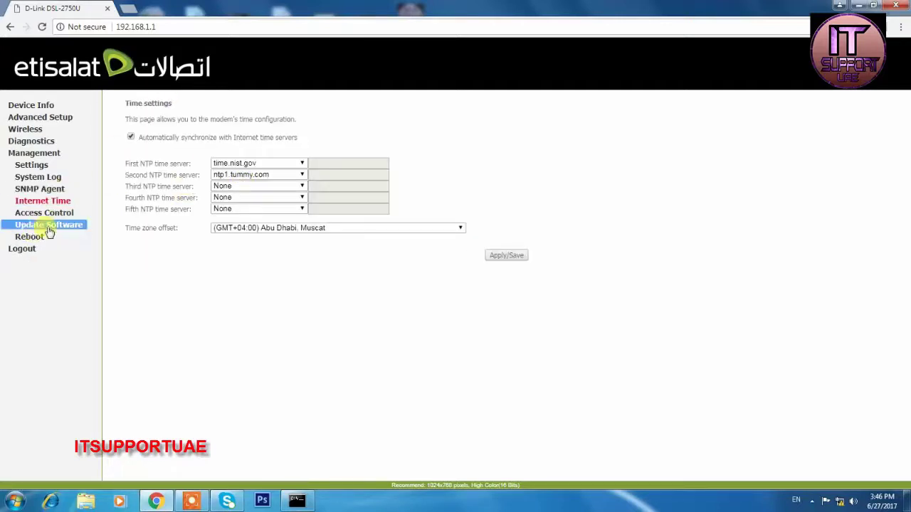
left_click(58, 213)
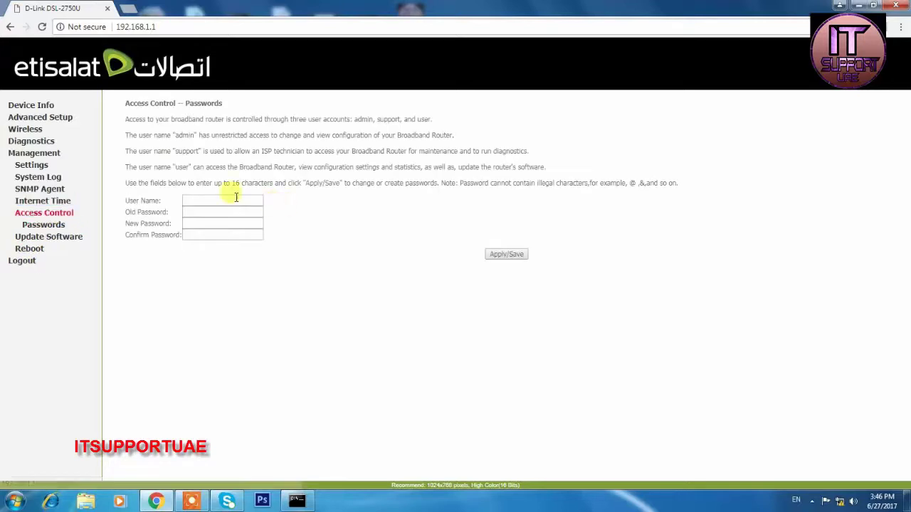
Enter user name Admin with a new password and submit the third change attempt.
left_click(233, 200)
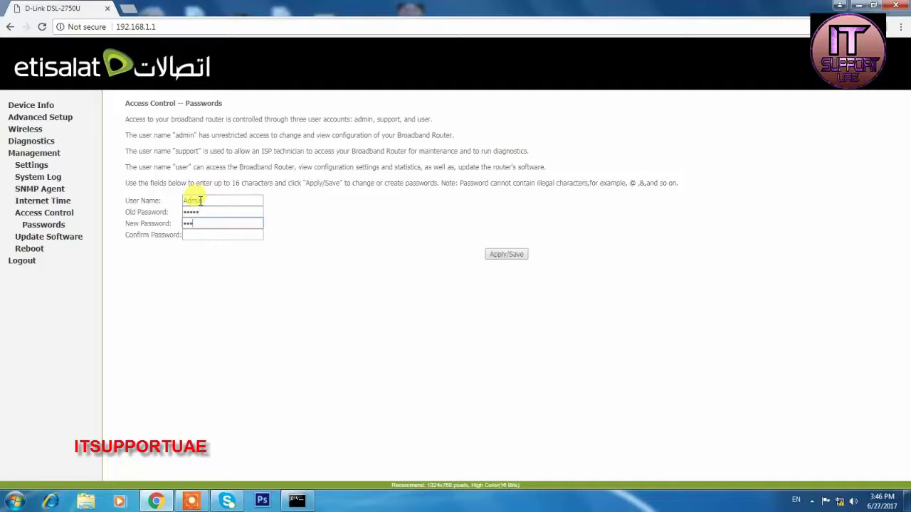
type("1")
key("Tab")
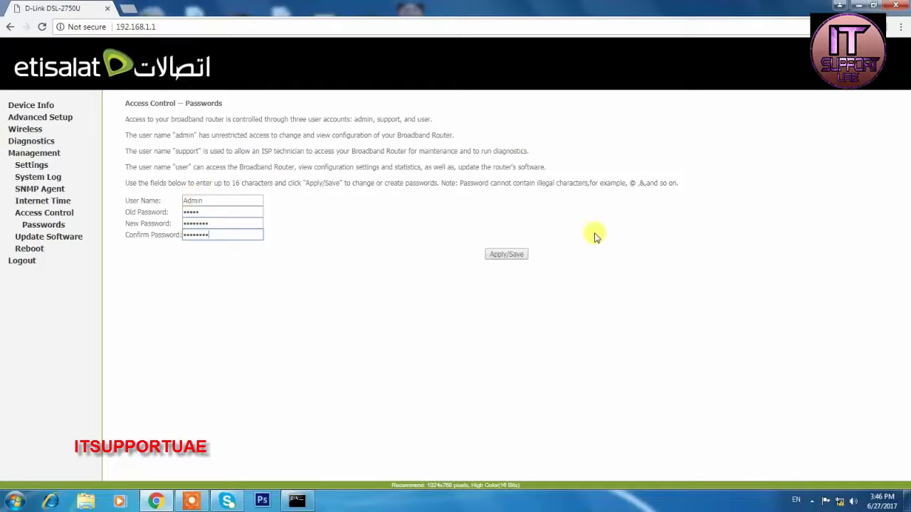
left_click(517, 255)
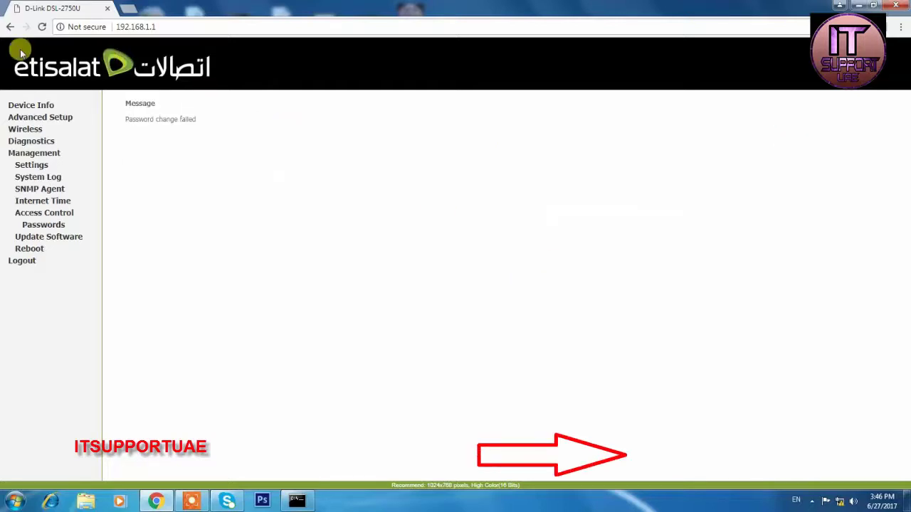
Review the Settings backup, Internet Time, Update Software and Reboot pages, ending on Internet Time.
left_click(39, 176)
left_click(29, 164)
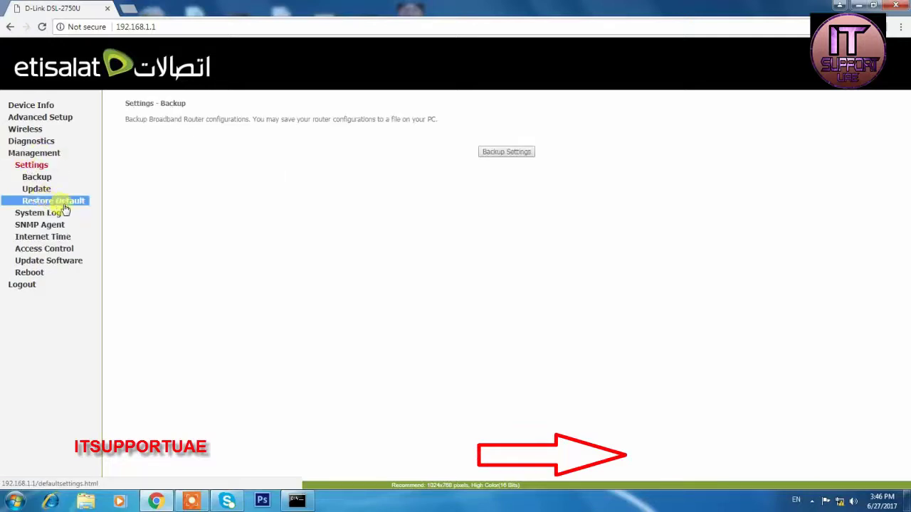
left_click(55, 239)
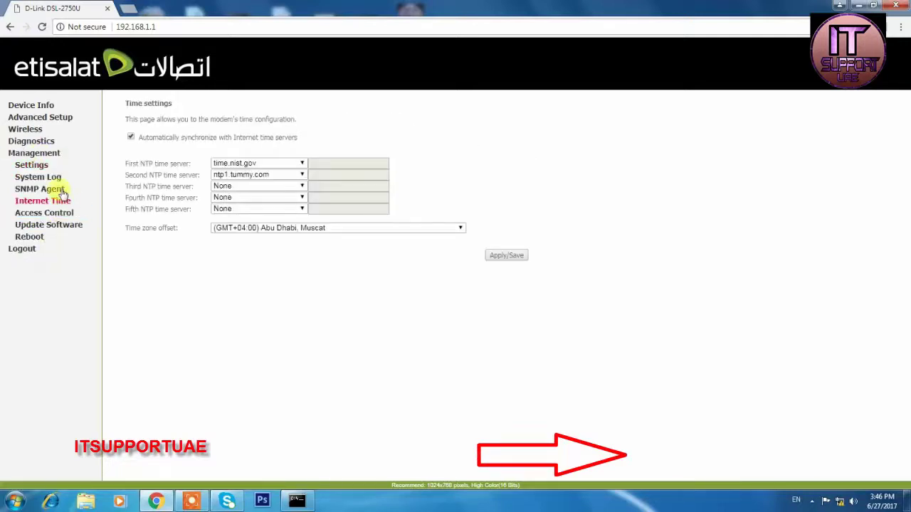
left_click(52, 226)
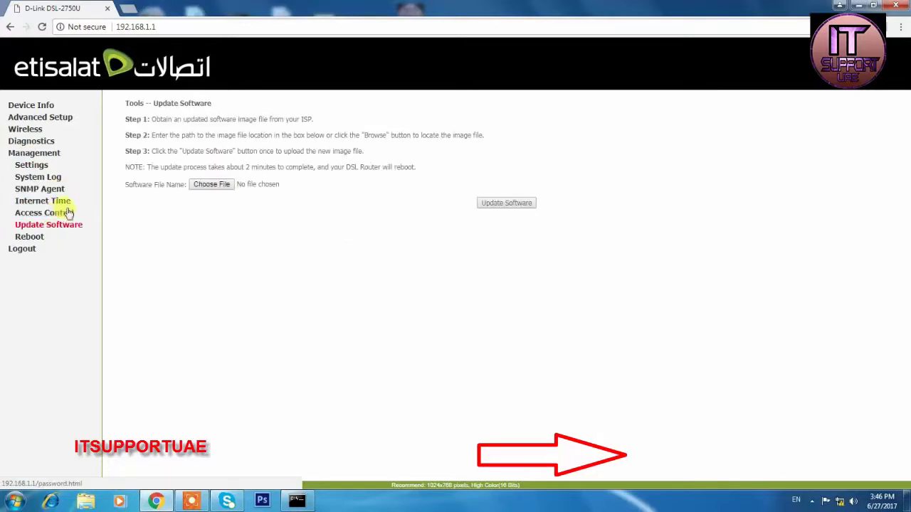
left_click(32, 238)
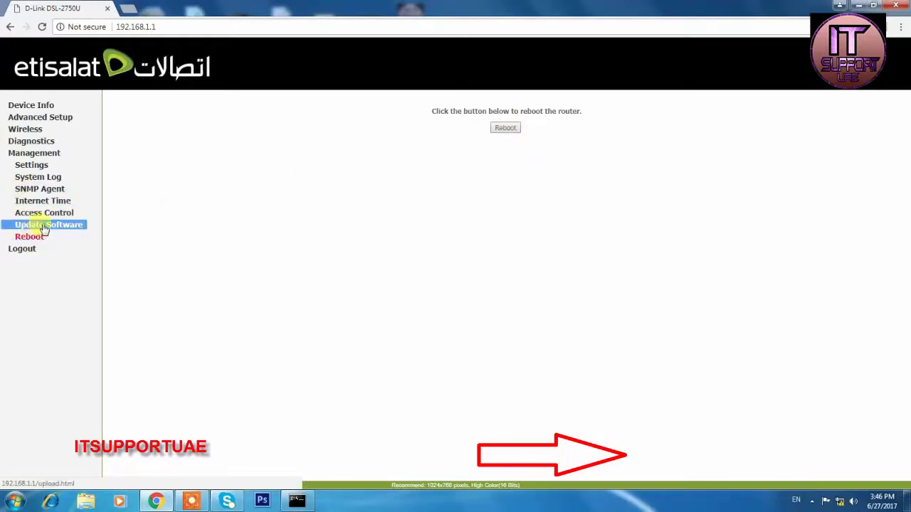
left_click(42, 201)
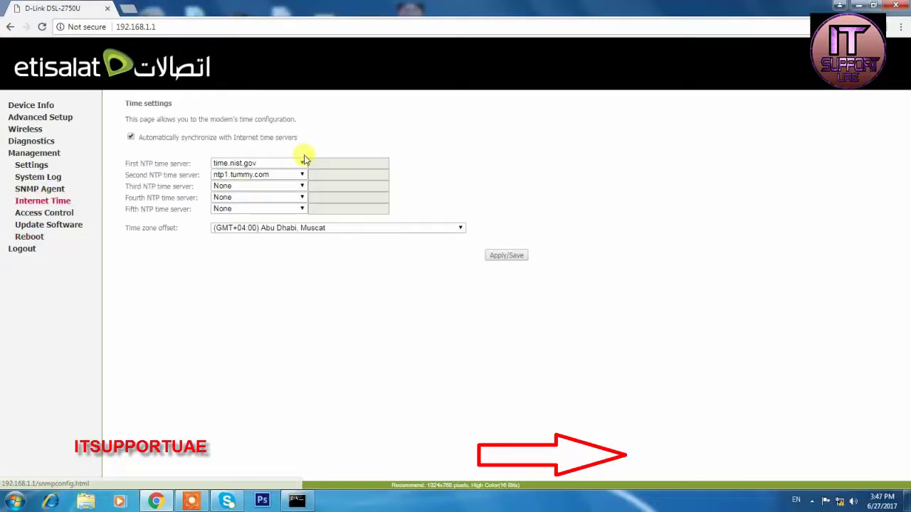